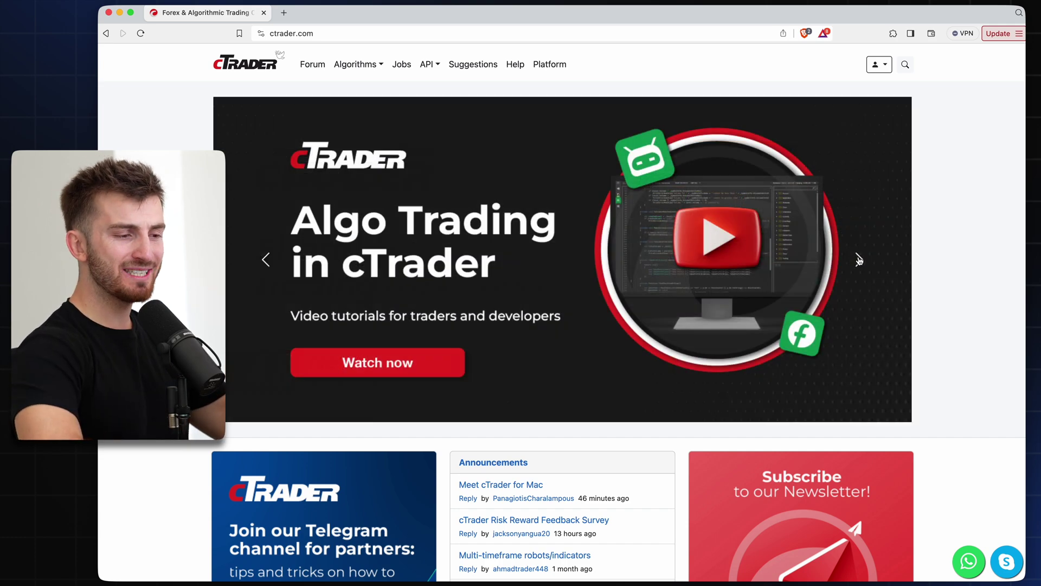
- Download and install cTrader for Mac from the website banner, then close the installer disk window
click(860, 260)
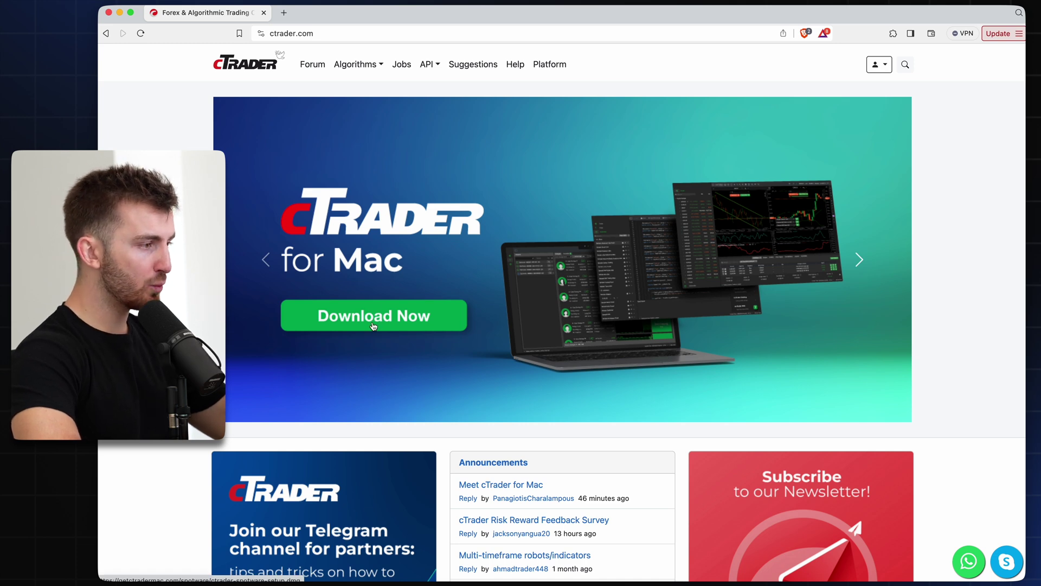
click(354, 318)
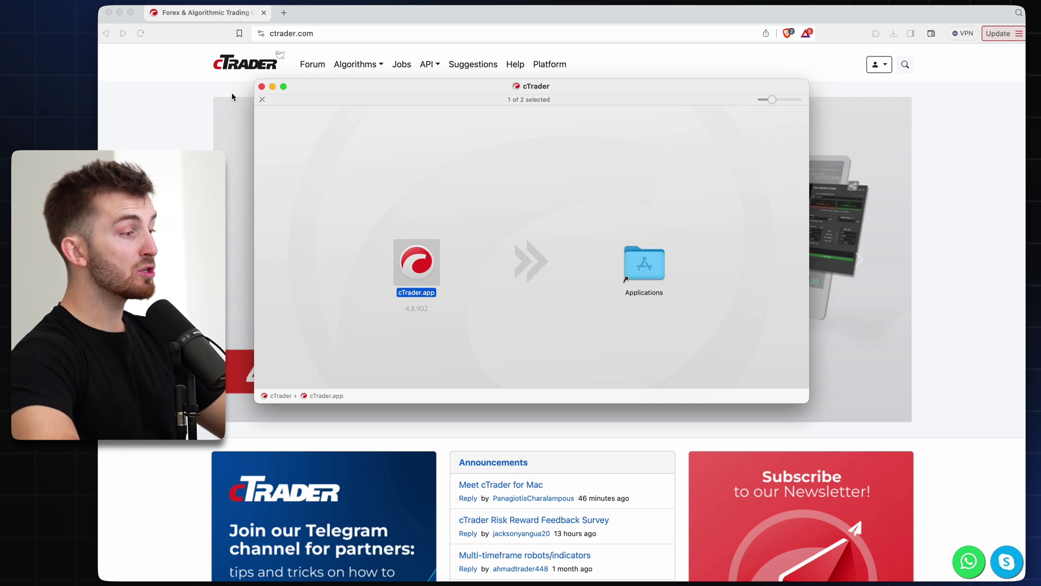
click(261, 87)
mouse_move(1, 293)
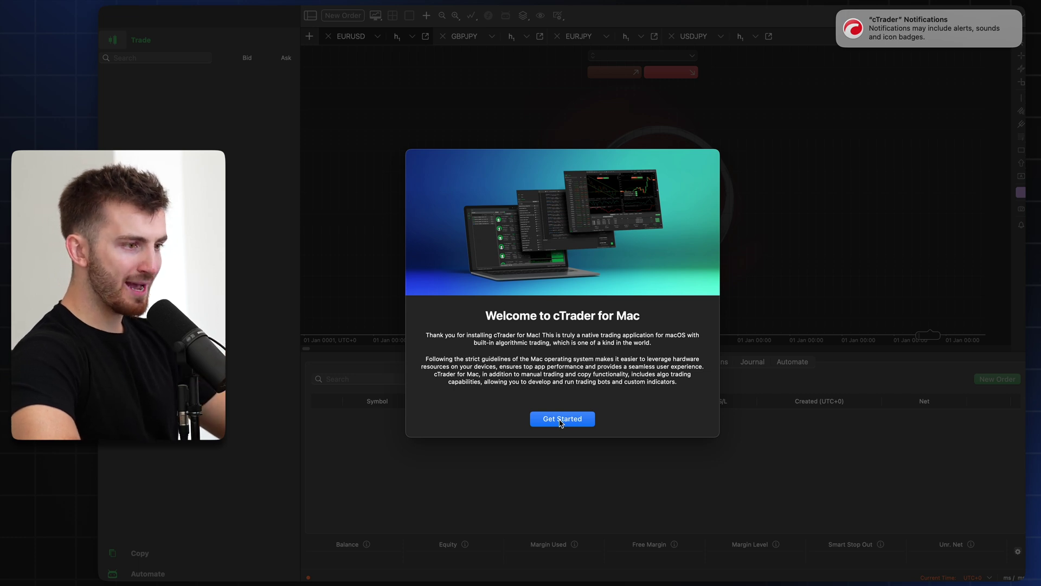
- Move past the welcome screen to sign-in and dismiss the notifications permission banner
click(561, 422)
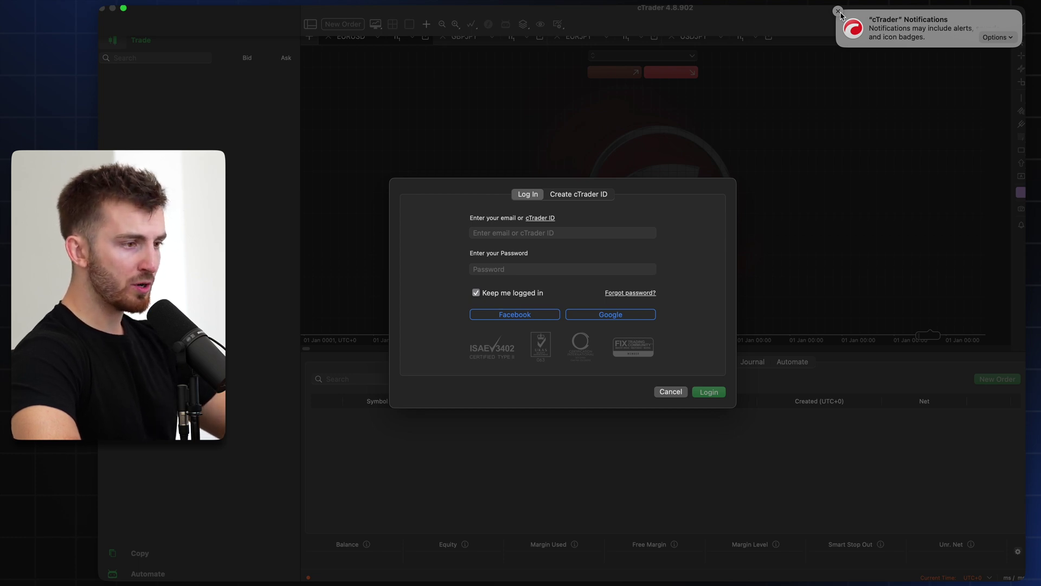
click(838, 12)
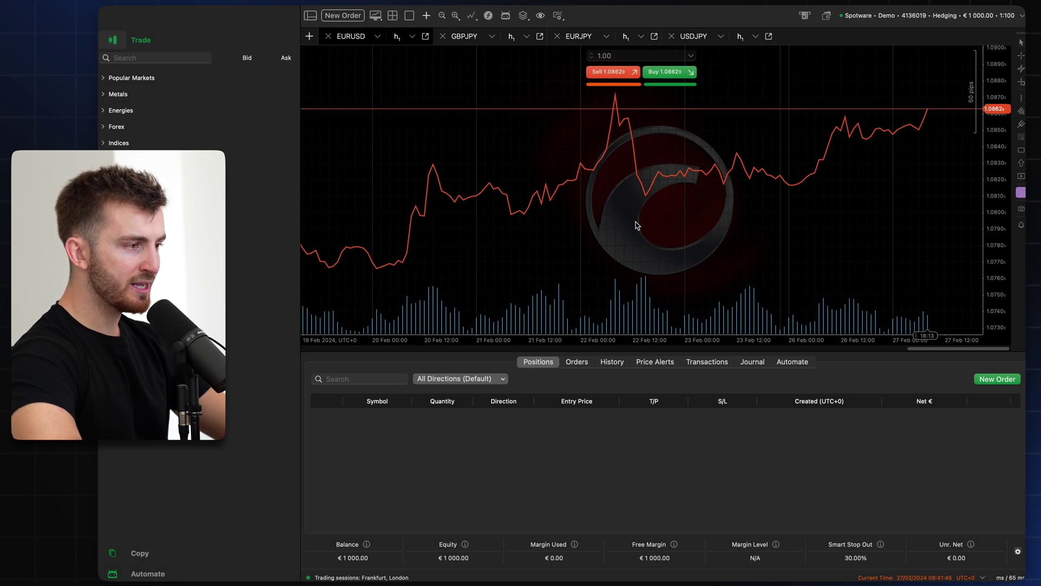
scroll(637, 224, down, 2)
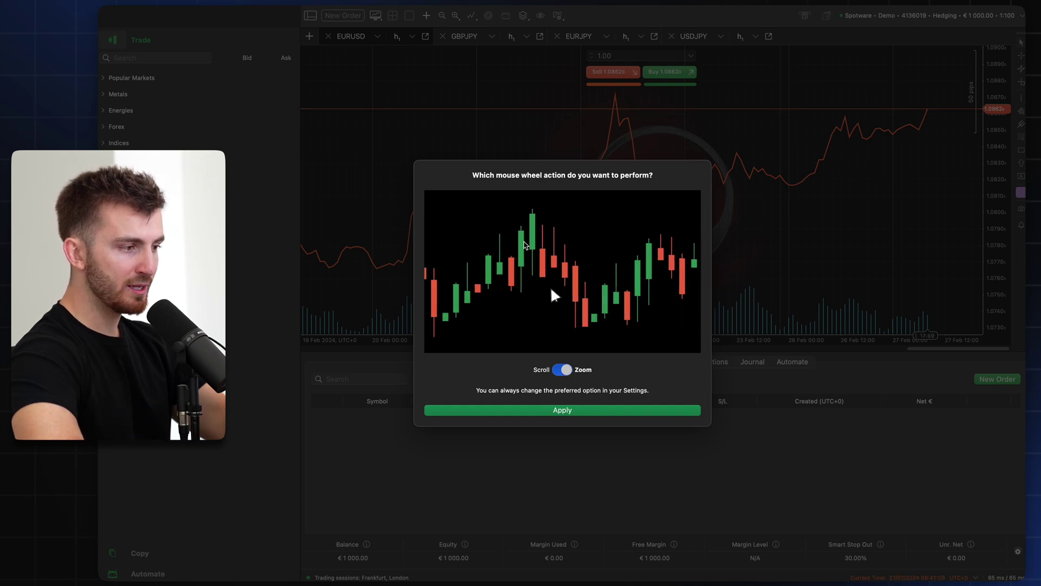
- Set the mouse wheel to Zoom and zoom into the EURUSD chart
click(580, 411)
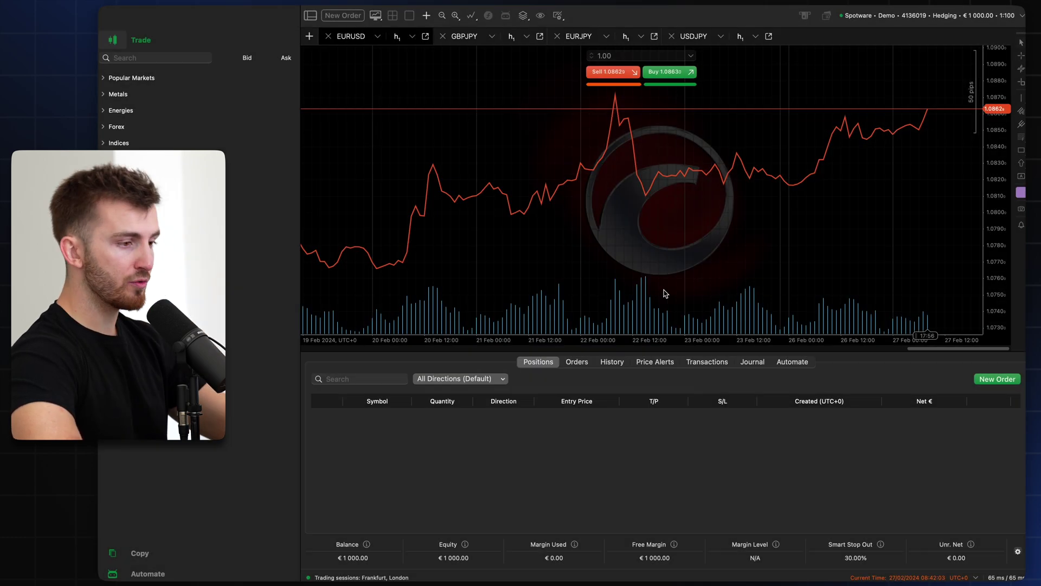
scroll(674, 280, up, 2)
scroll(673, 281, up, 2)
scroll(674, 281, up, 2)
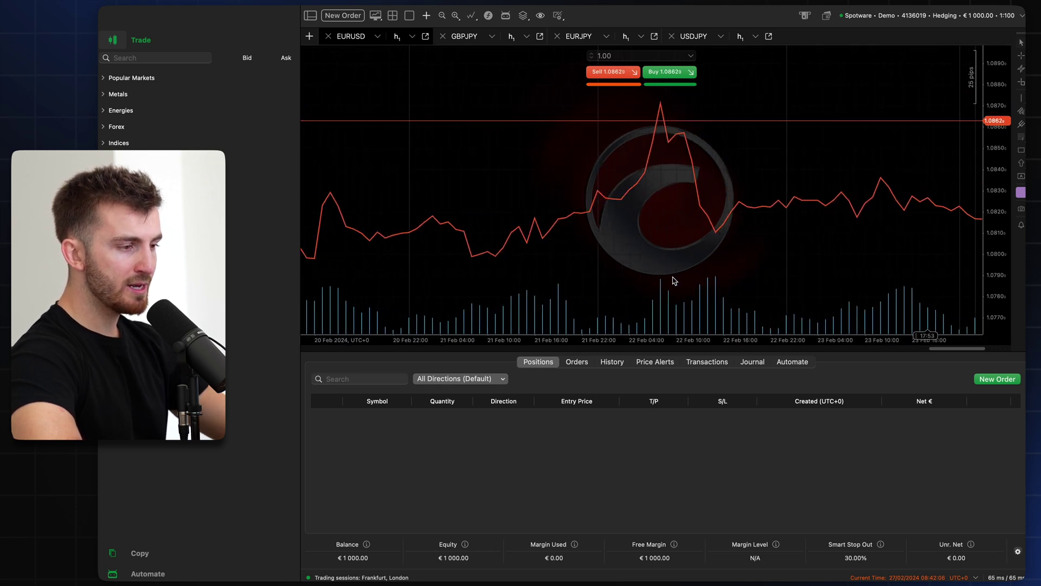
scroll(674, 280, up, 2)
scroll(674, 280, up, 2)
scroll(674, 280, up, 2)
scroll(674, 281, up, 2)
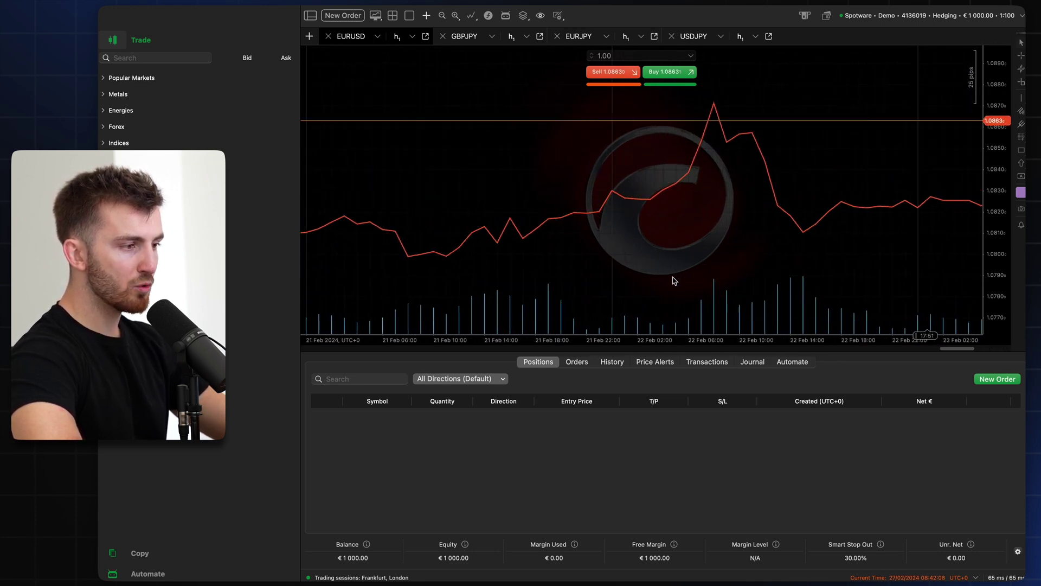
scroll(674, 280, up, 2)
- Pan the chart toward late February and select the 100k trade volume
scroll(674, 280, right, 5)
scroll(674, 281, right, 5)
scroll(674, 280, right, 5)
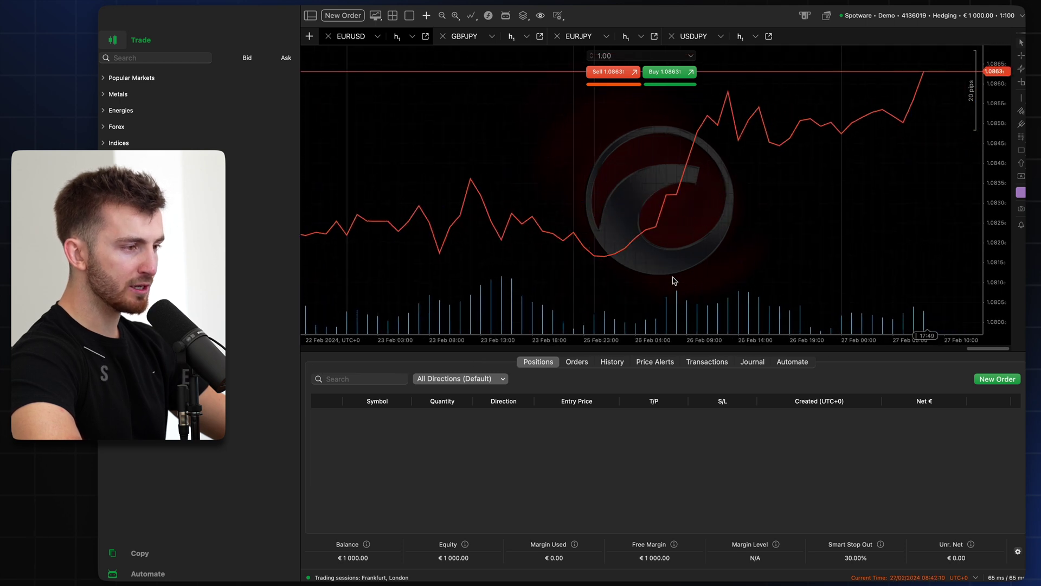
scroll(674, 280, right, 3)
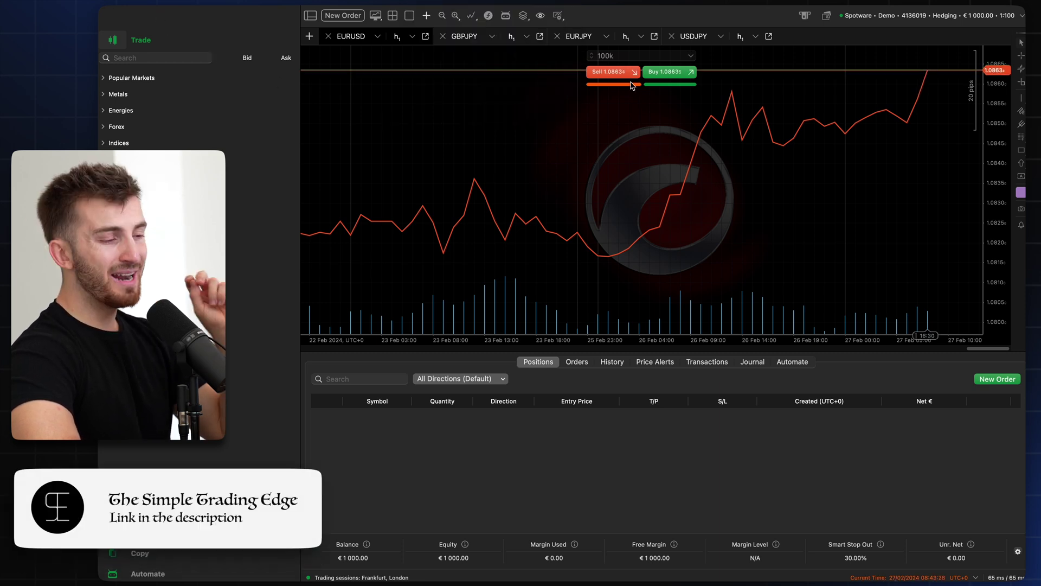
mouse_move(640, 55)
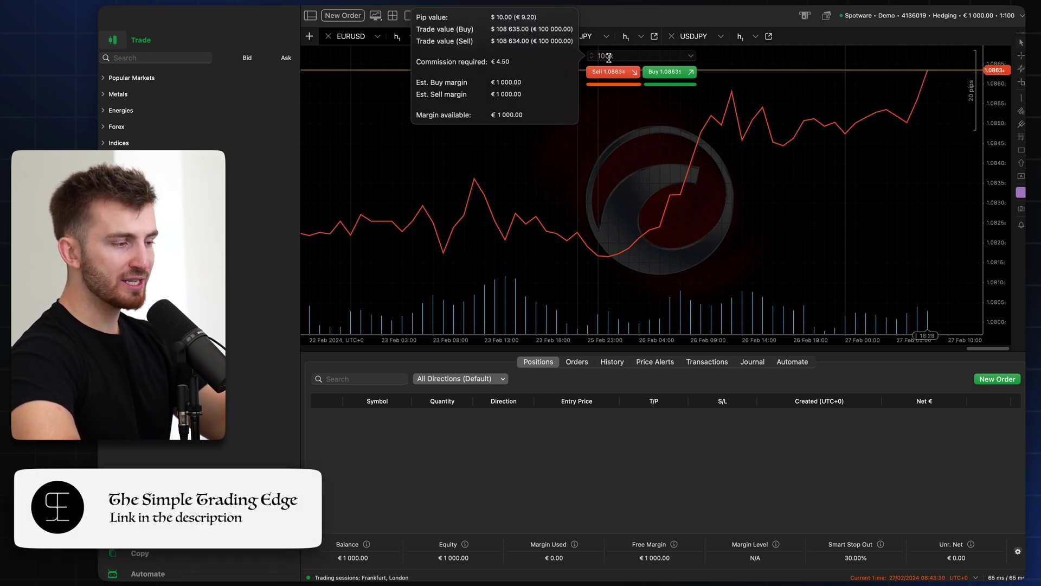
click(696, 63)
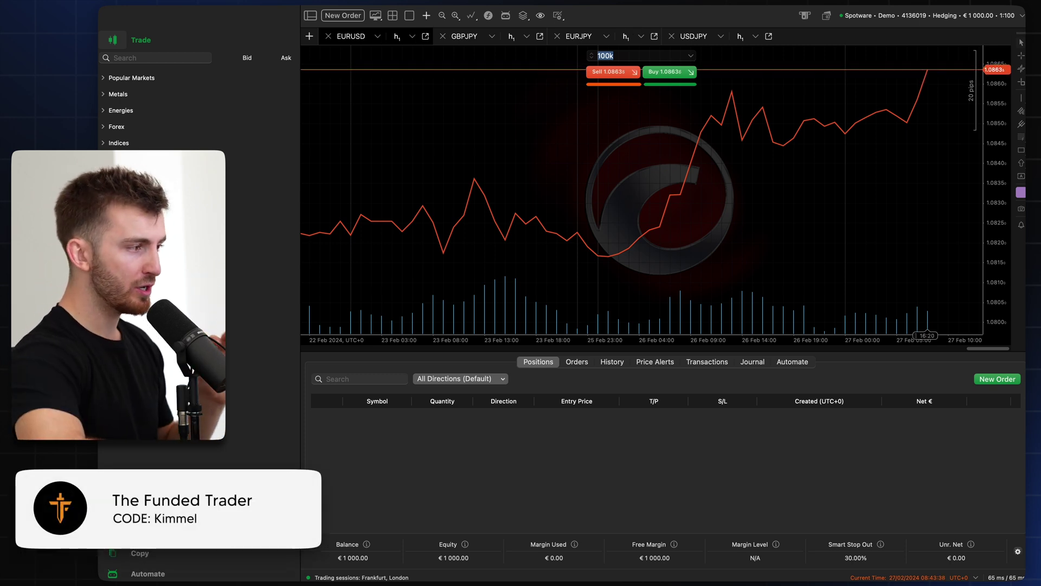
- In the Assets settings, use Lots as the single default trading unit for all asset classes
key(super+comma)
click(466, 300)
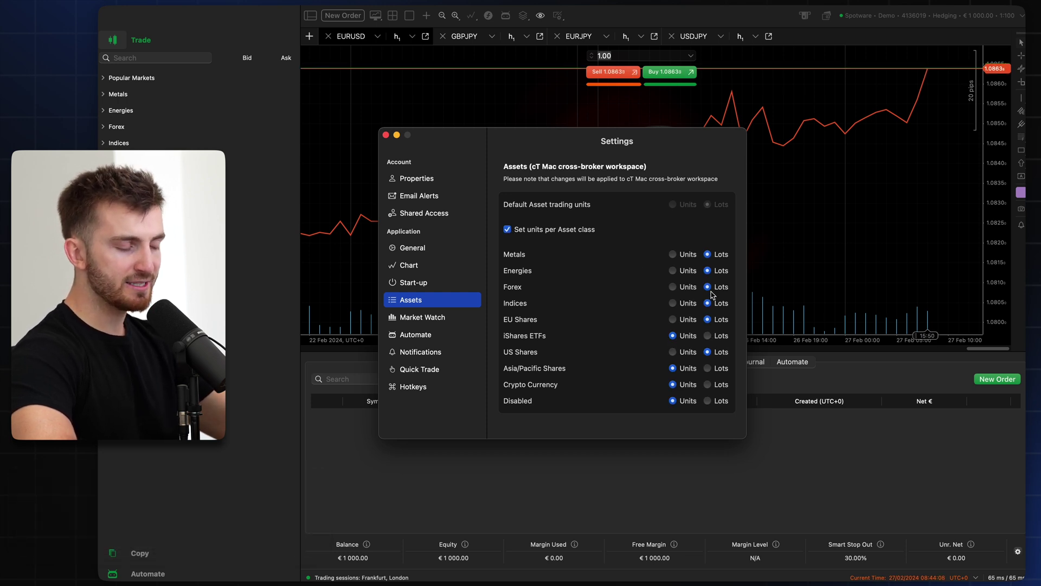
click(515, 233)
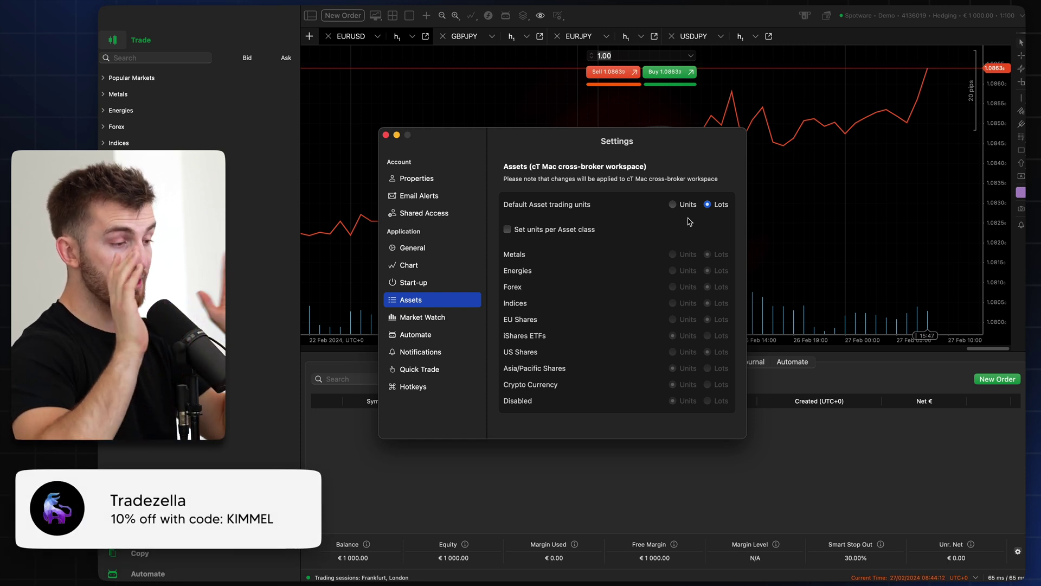
key(Escape)
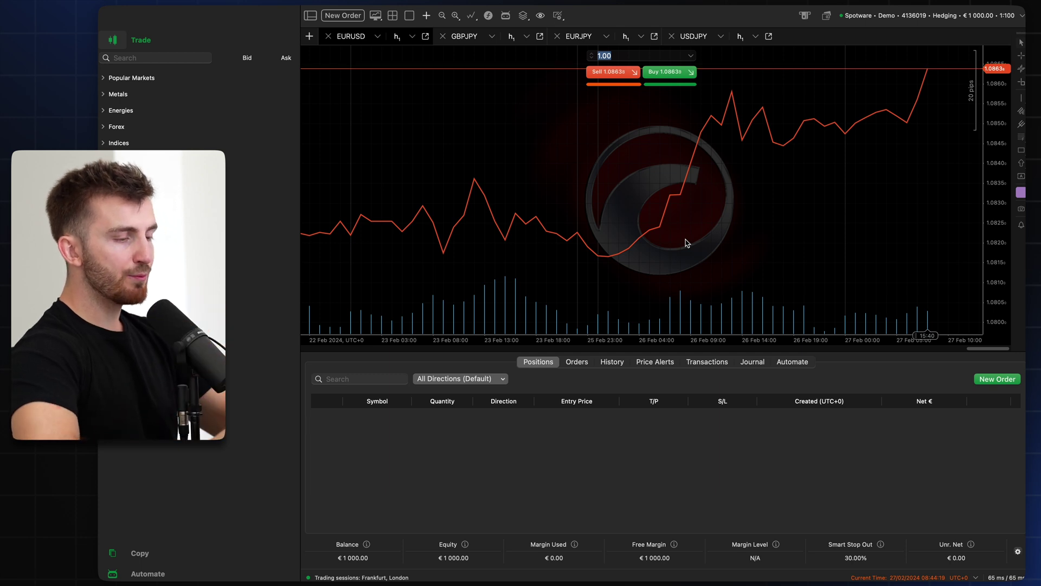
- Switch the EURUSD chart to candlesticks and hide the tick volume bars
click(471, 16)
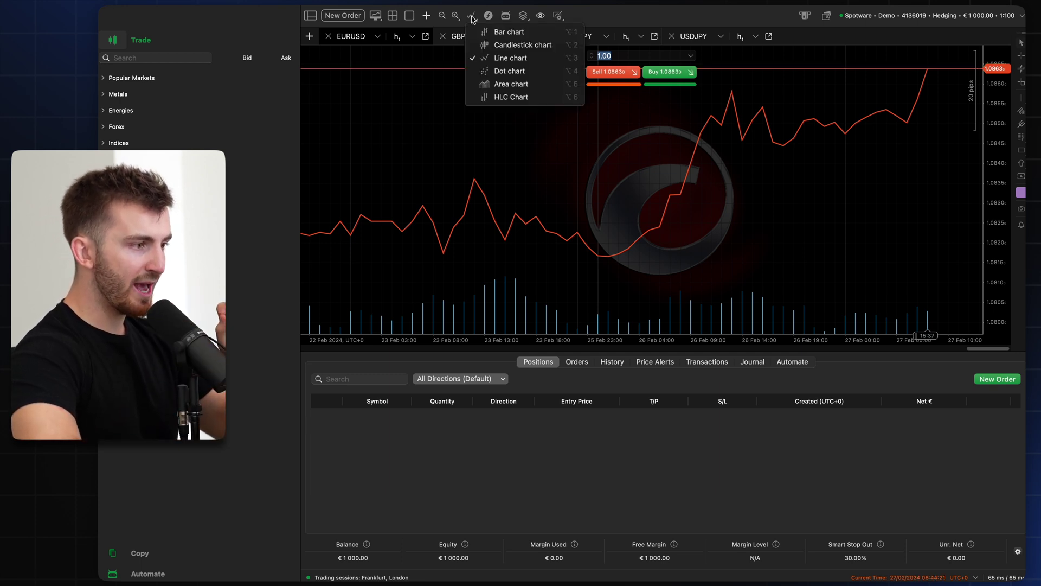
click(488, 45)
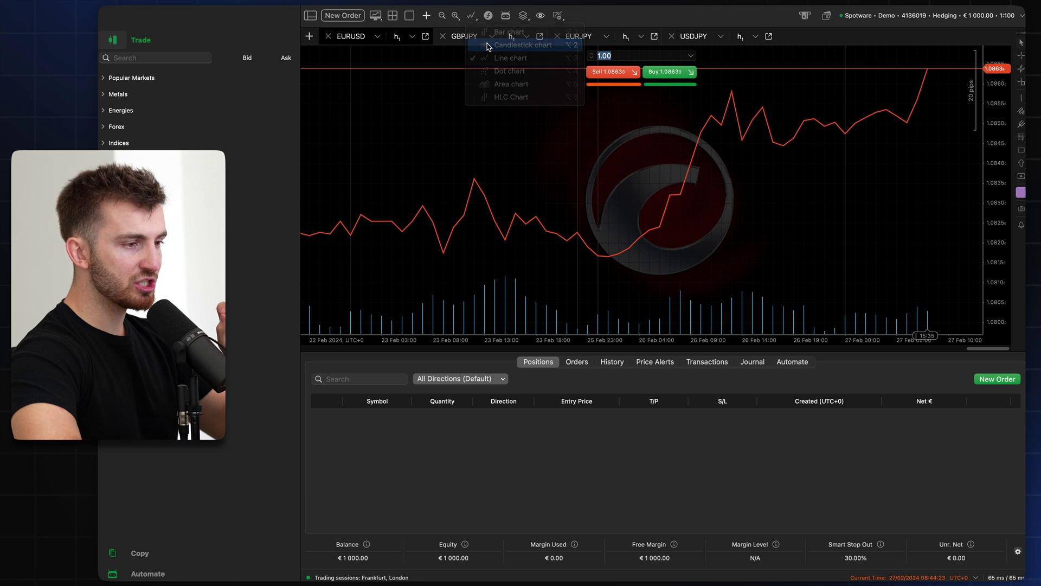
right_click(729, 278)
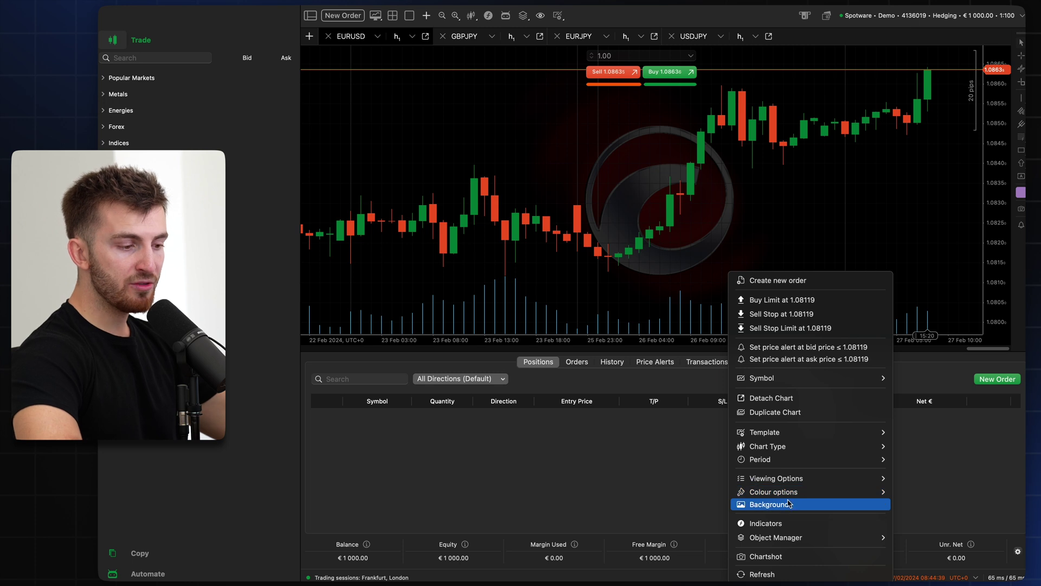
mouse_move(776, 479)
click(958, 484)
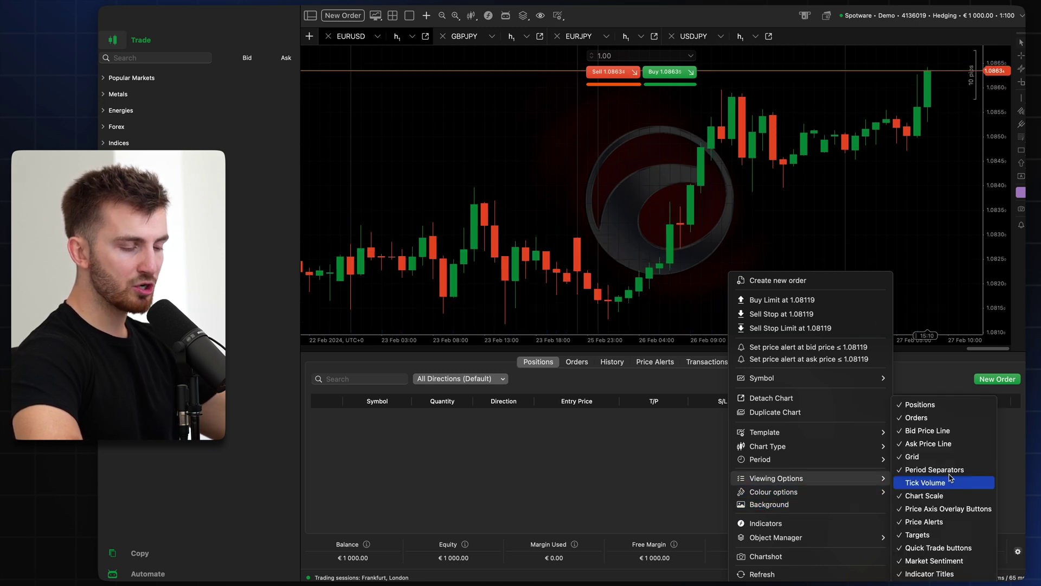
click(795, 192)
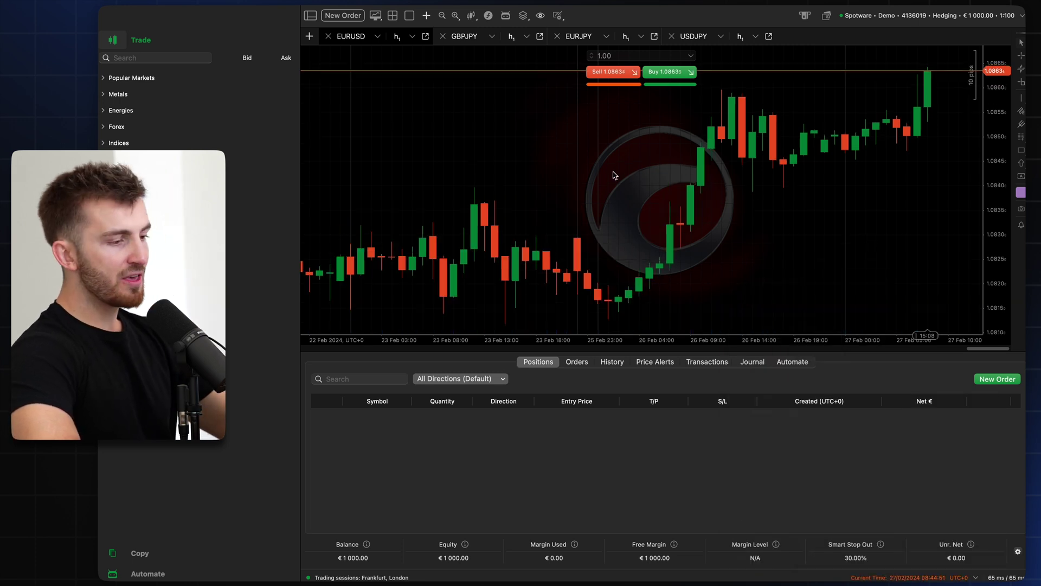
- Turn off the chart grid lines in Viewing Options
scroll(626, 173, up, 3)
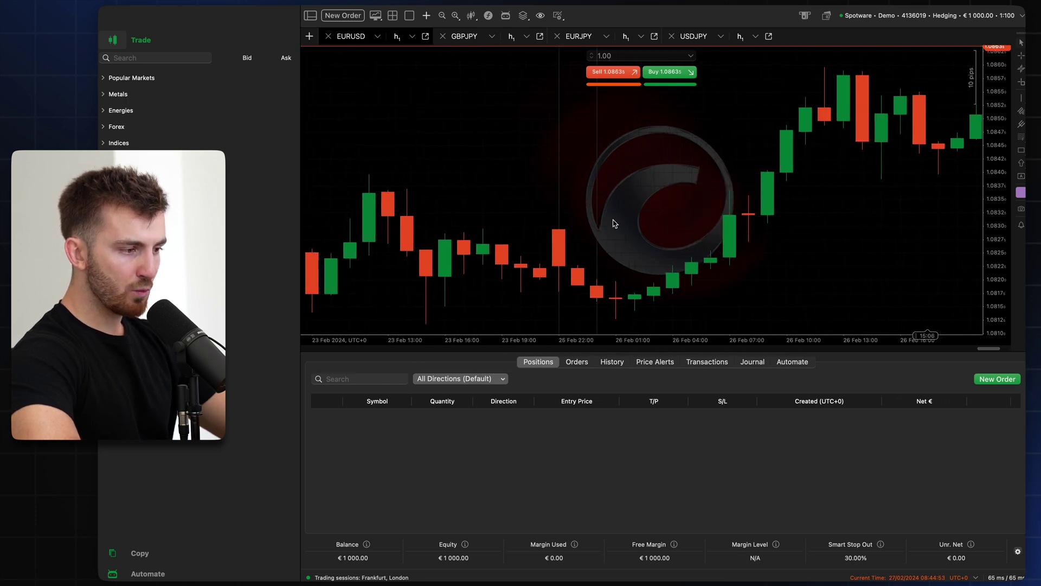
scroll(620, 210, down, 2)
scroll(651, 222, down, 2)
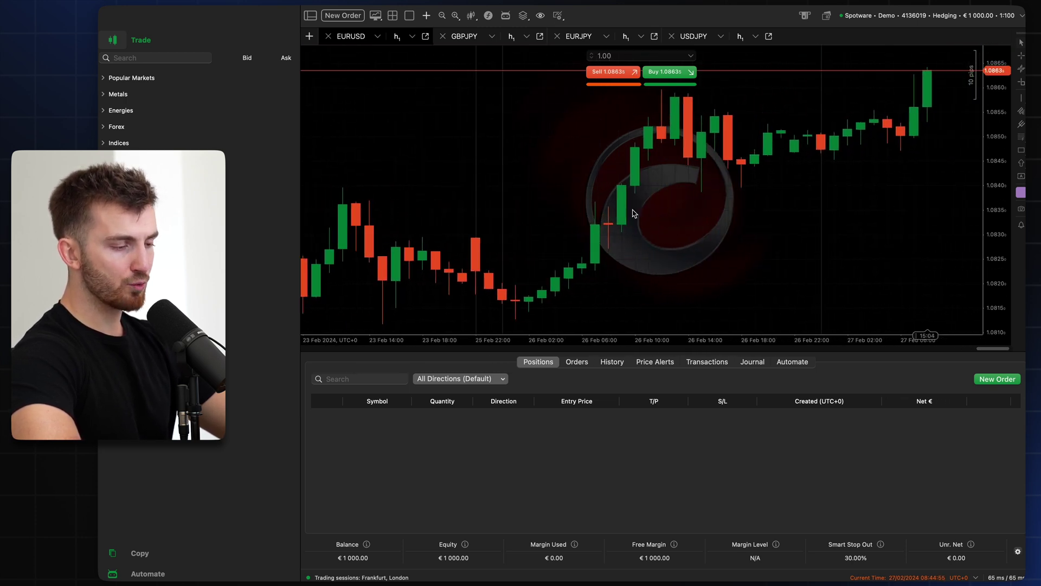
right_click(695, 239)
mouse_move(742, 441)
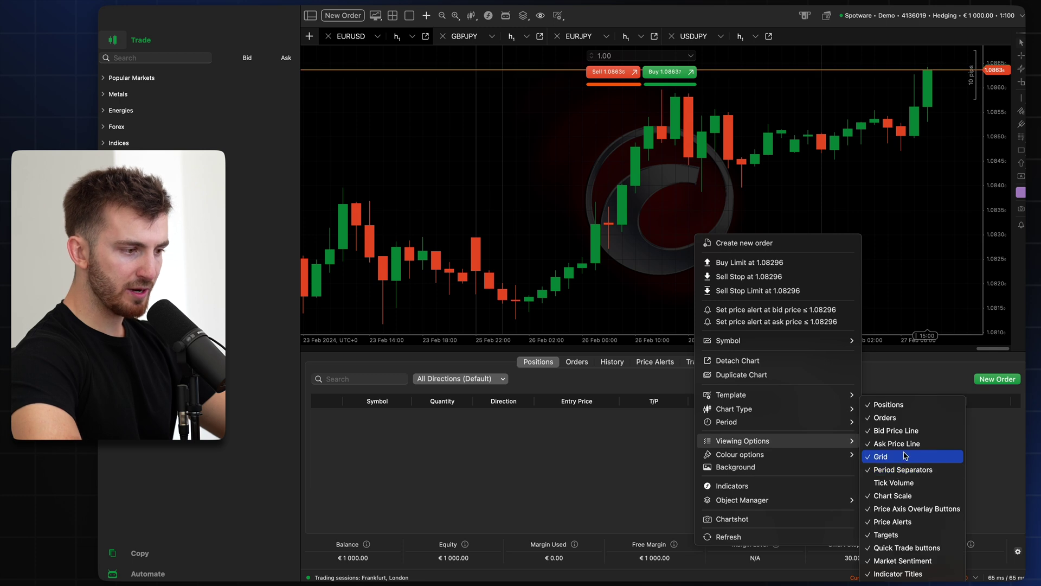
click(897, 443)
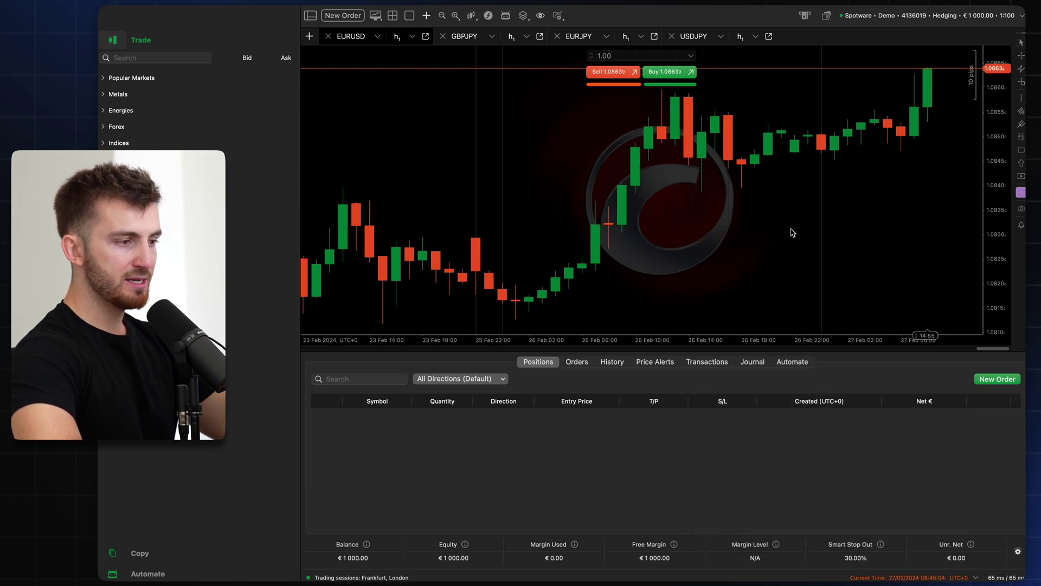
right_click(682, 225)
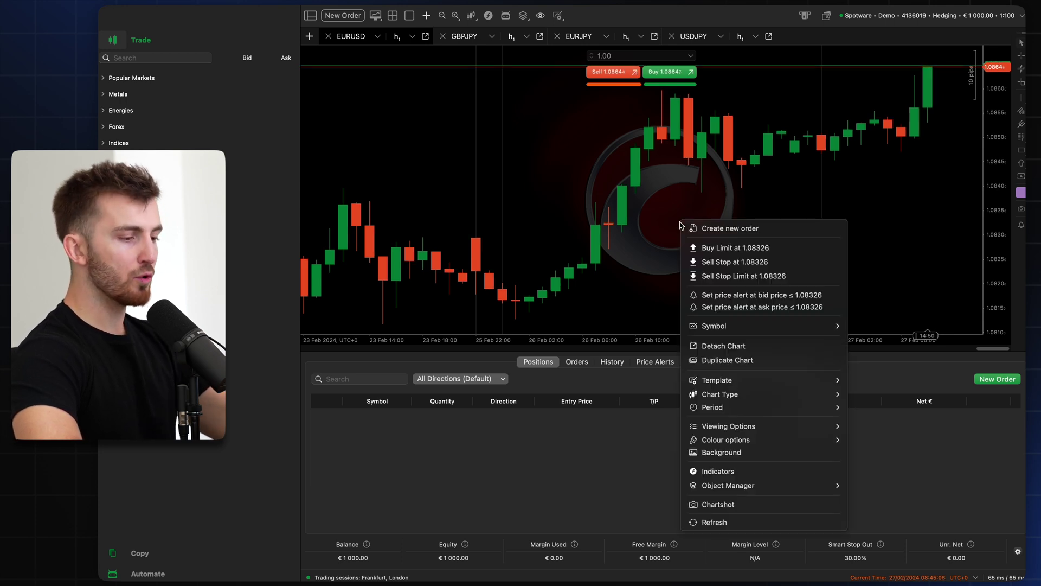
- Try a linked photo as the chart background image, ending on a plain black background
click(701, 450)
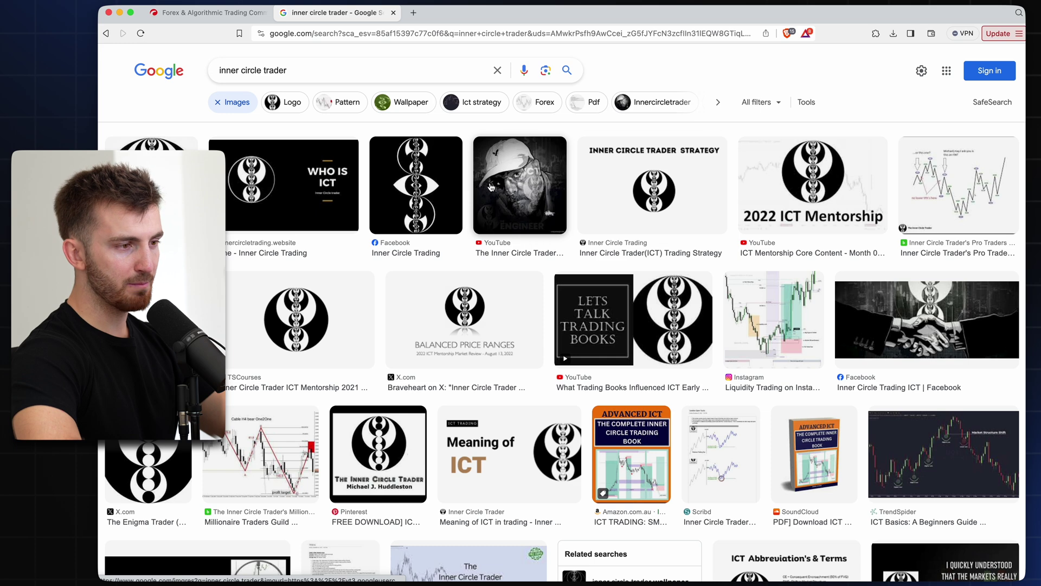
click(490, 187)
right_click(864, 278)
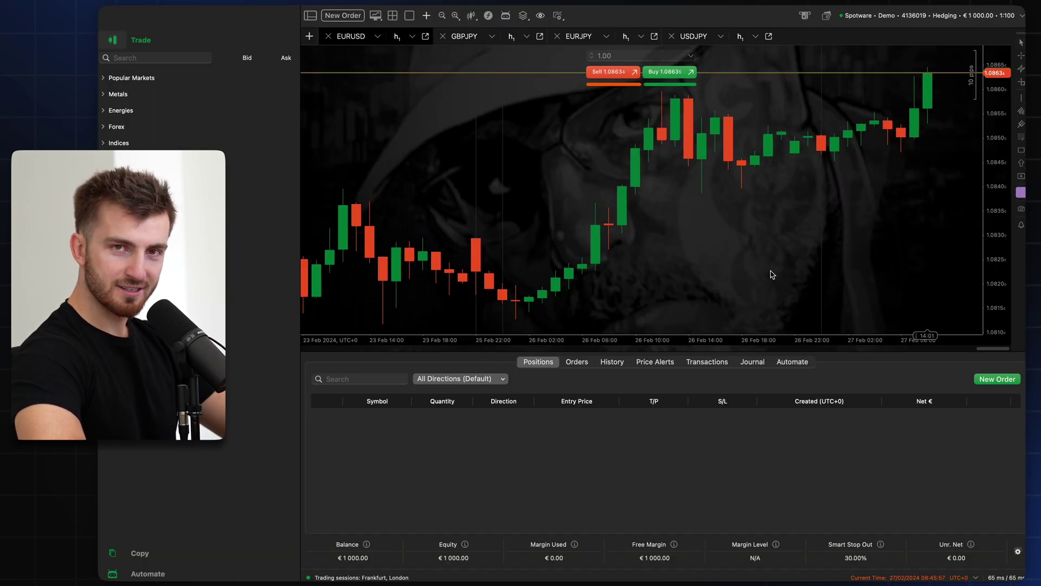
right_click(729, 241)
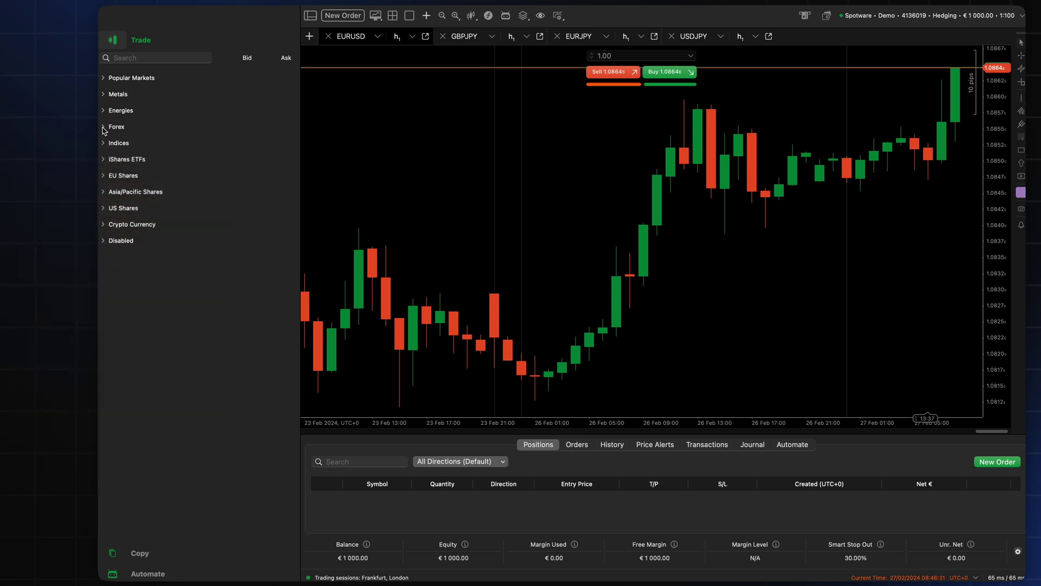
- Expand the Forex category and scroll through its currency pairs with bid and ask prices
click(104, 128)
scroll(175, 125, down, 2)
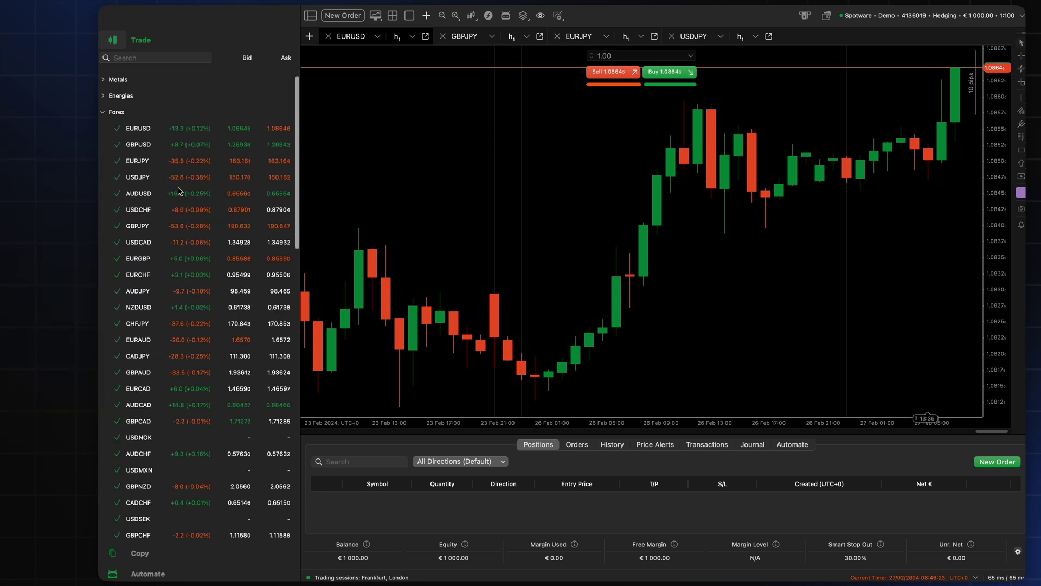
scroll(175, 217, down, 10)
scroll(171, 321, down, 10)
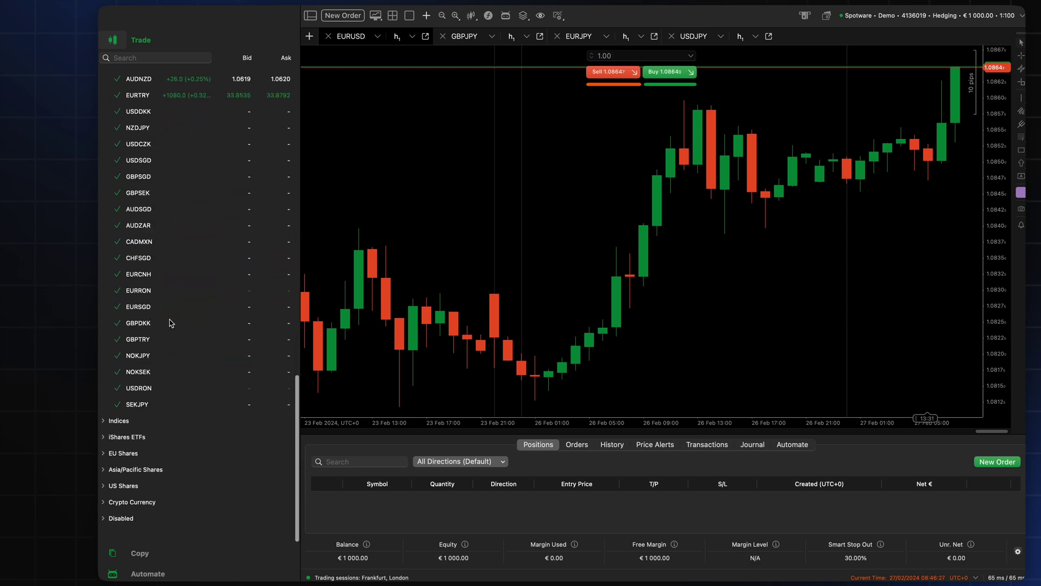
scroll(144, 464, up, 5)
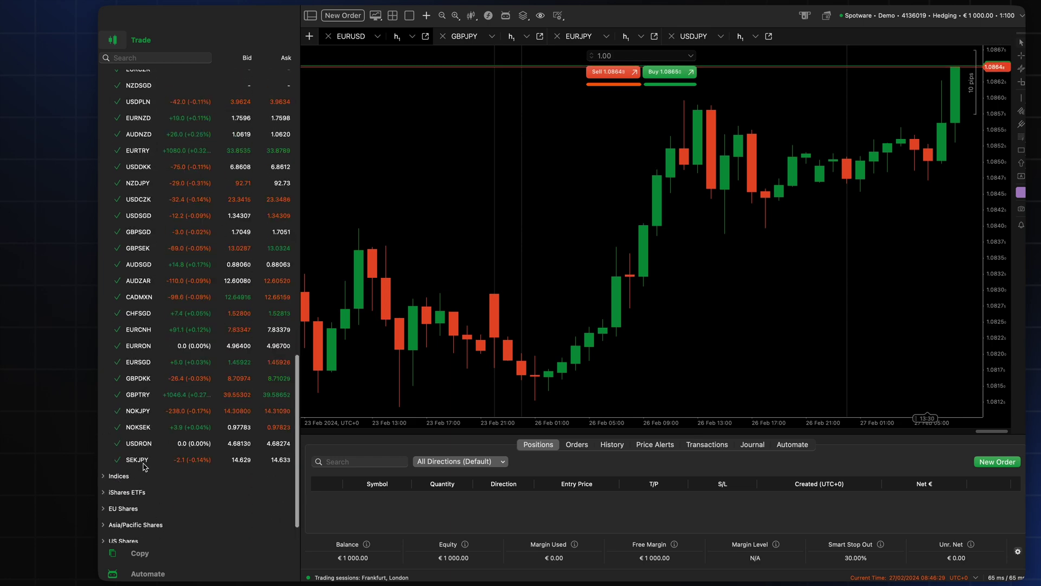
scroll(144, 465, up, 8)
scroll(145, 466, up, 7)
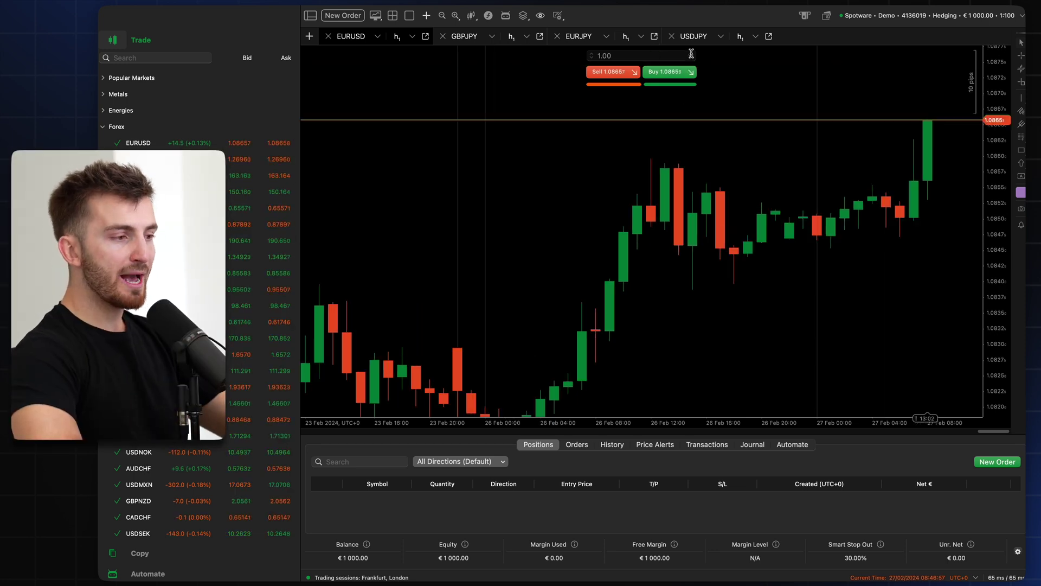
- Set the quick-trade volume to 0.01 lots
click(690, 55)
click(637, 80)
click(691, 56)
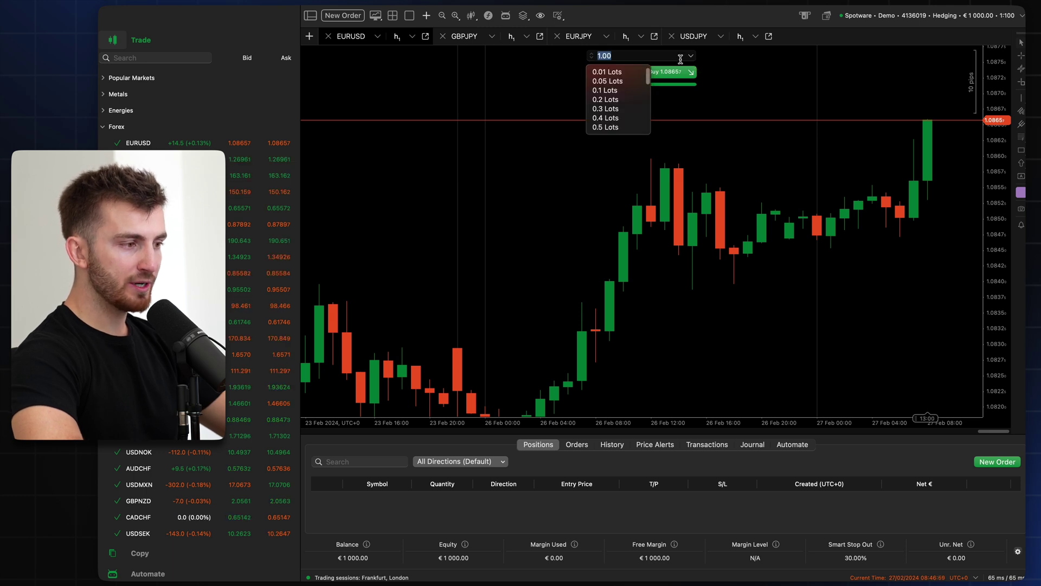
click(617, 73)
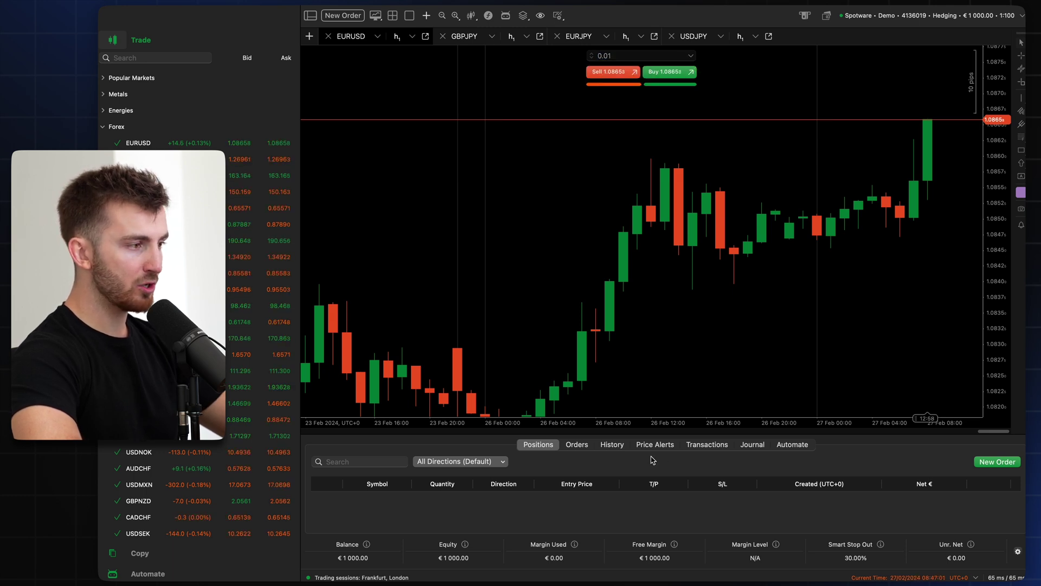
- In New Order, browse the limit, stop and stop-limit forms, then set a 0.30-lot market order
click(343, 15)
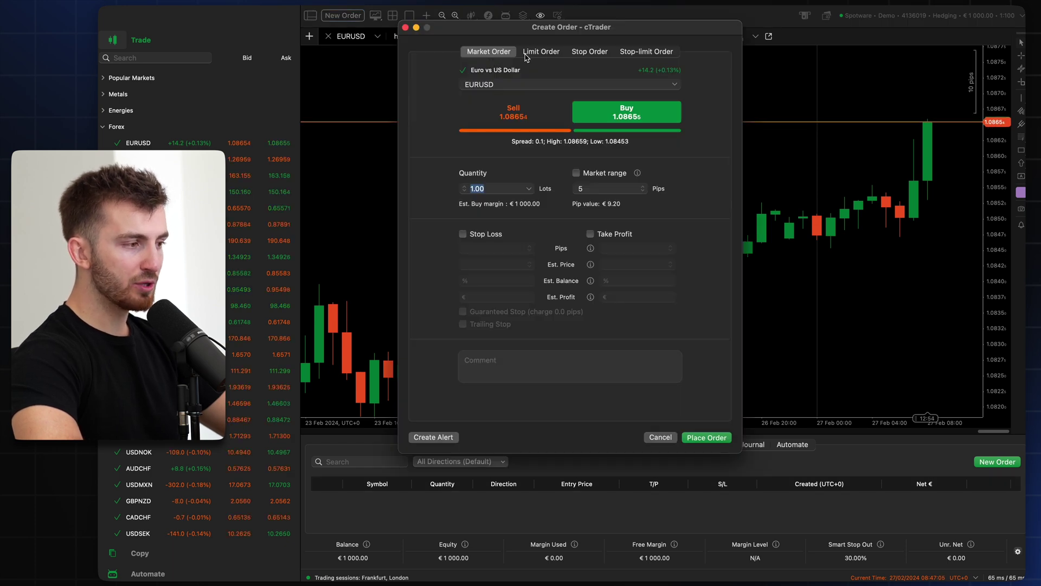
click(542, 52)
click(589, 52)
click(645, 52)
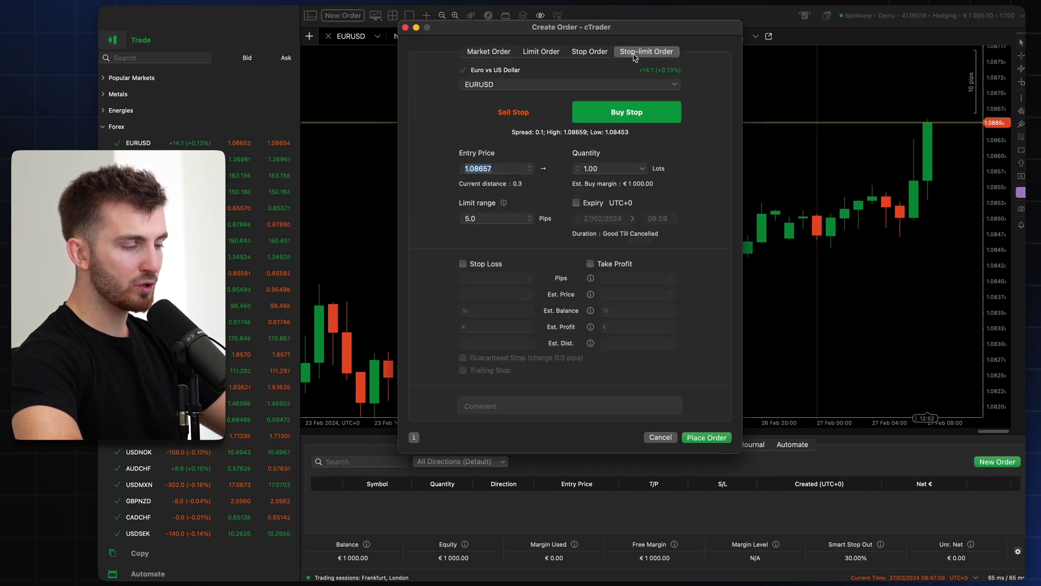
click(478, 52)
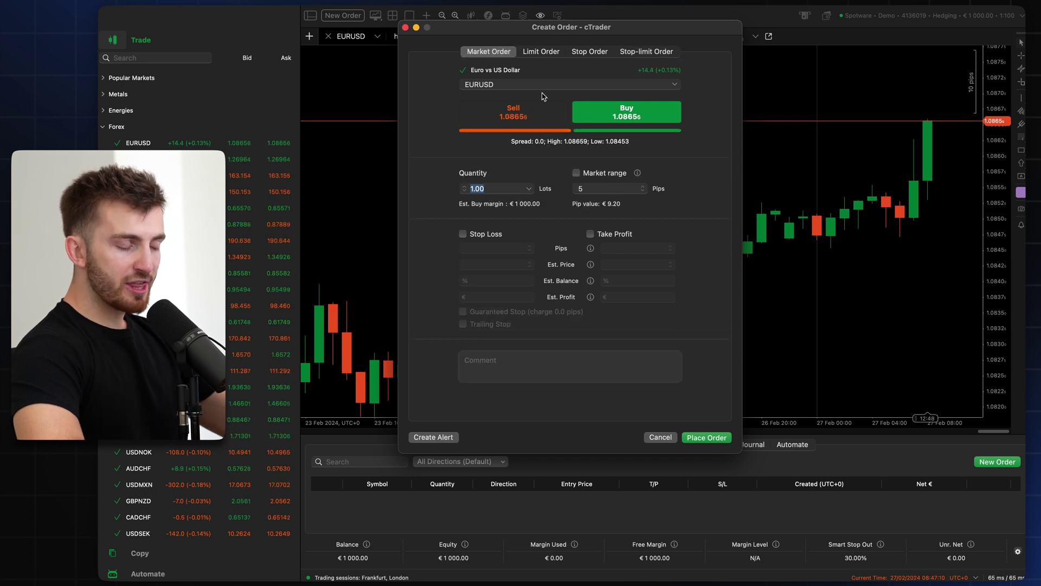
click(529, 189)
scroll(495, 253, down, 1)
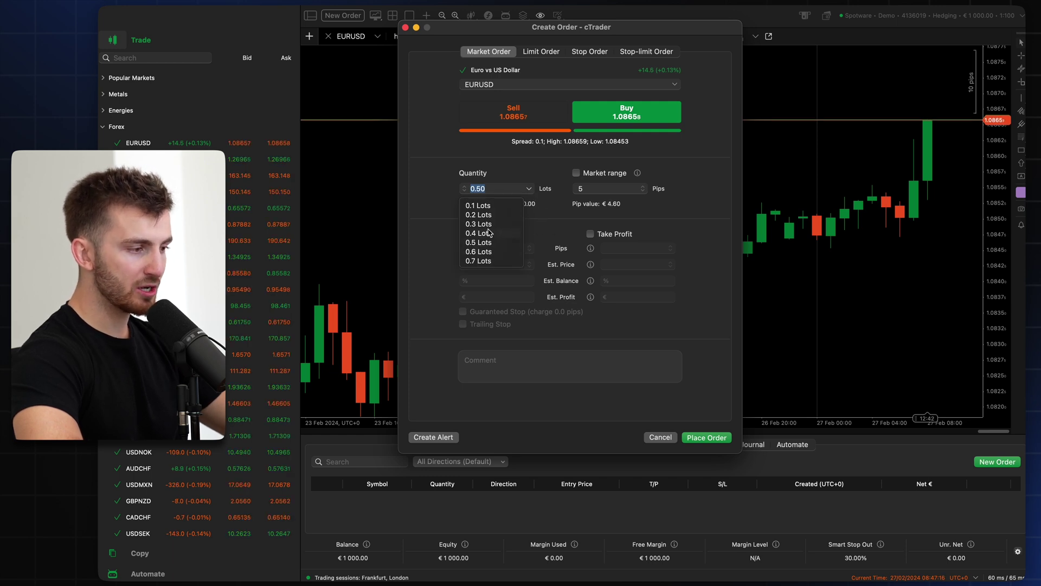
click(487, 225)
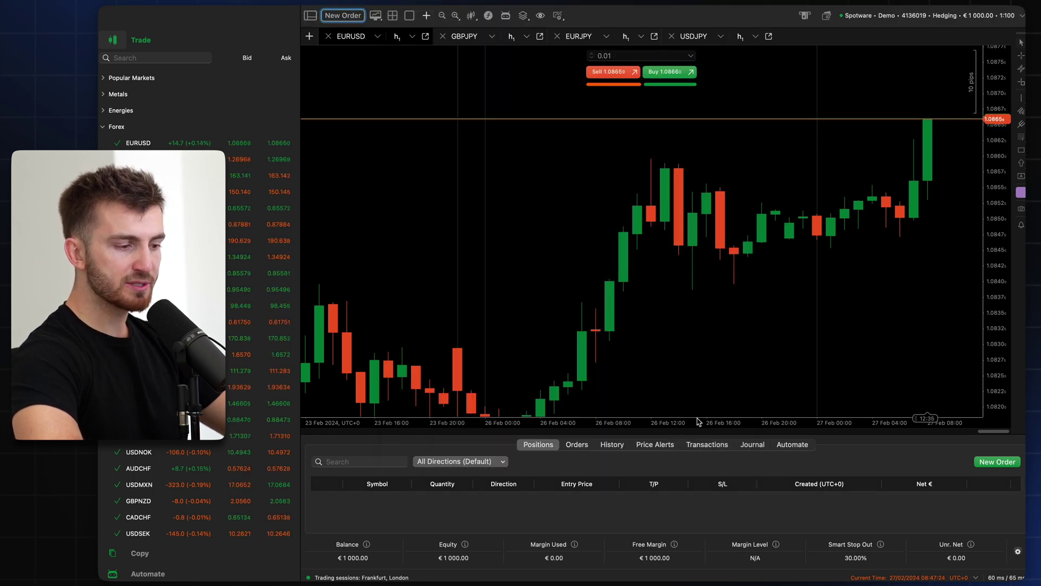
- Place a 0.30-lot EURUSD market buy with a 15-pip stop loss
click(956, 228)
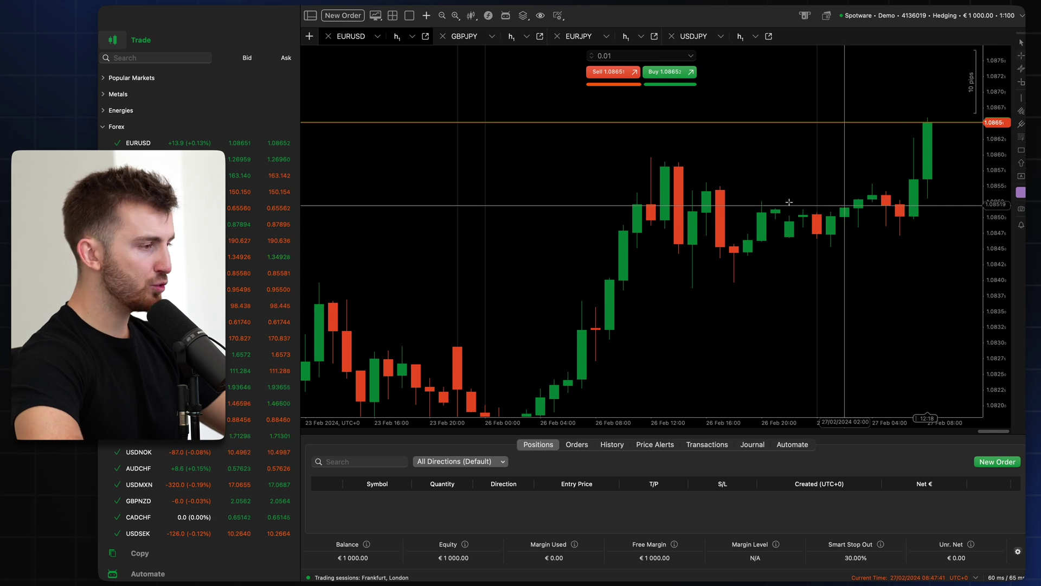
click(342, 16)
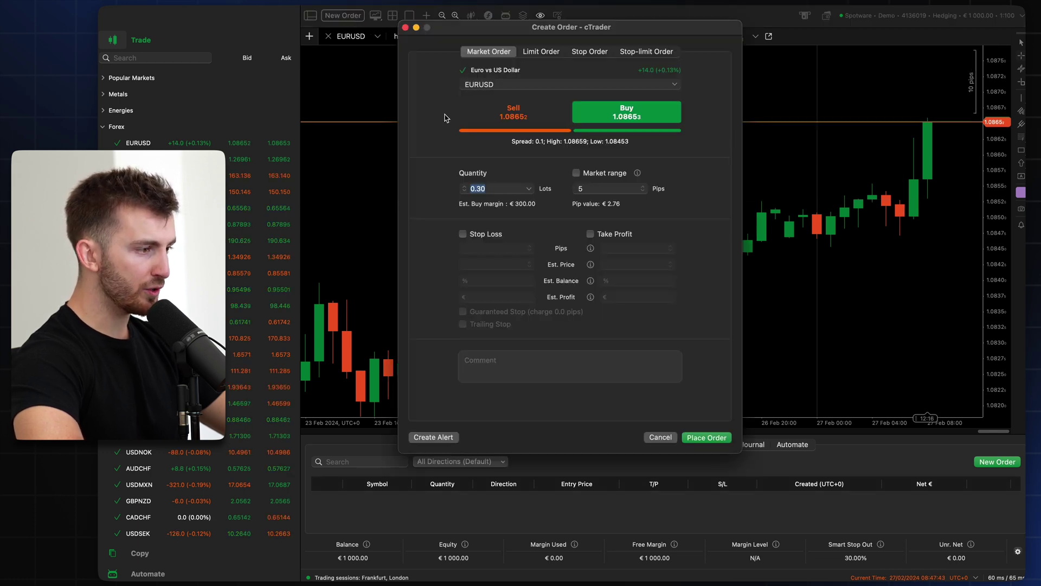
click(463, 234)
click(481, 248)
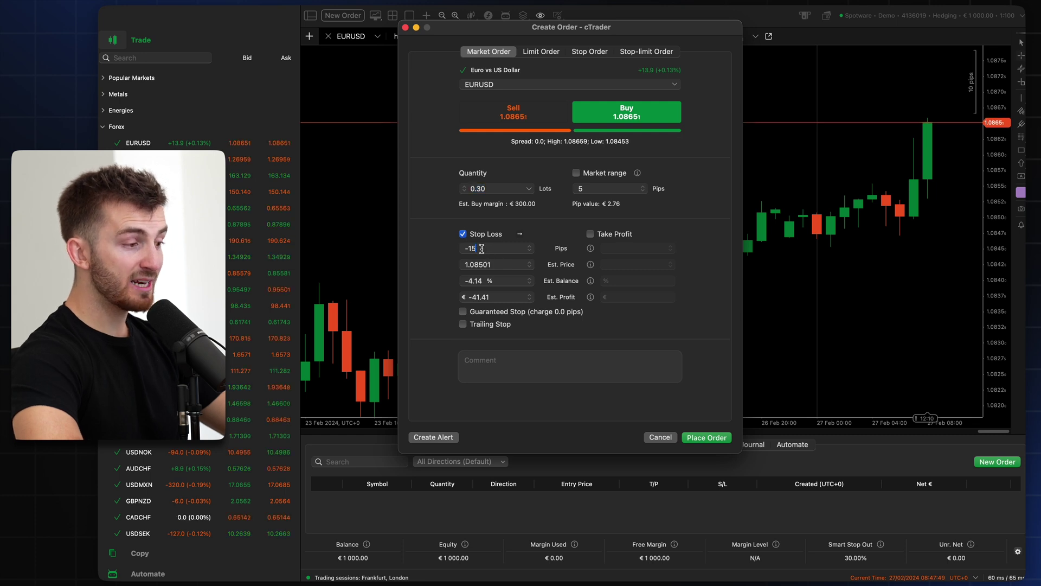
text(00)
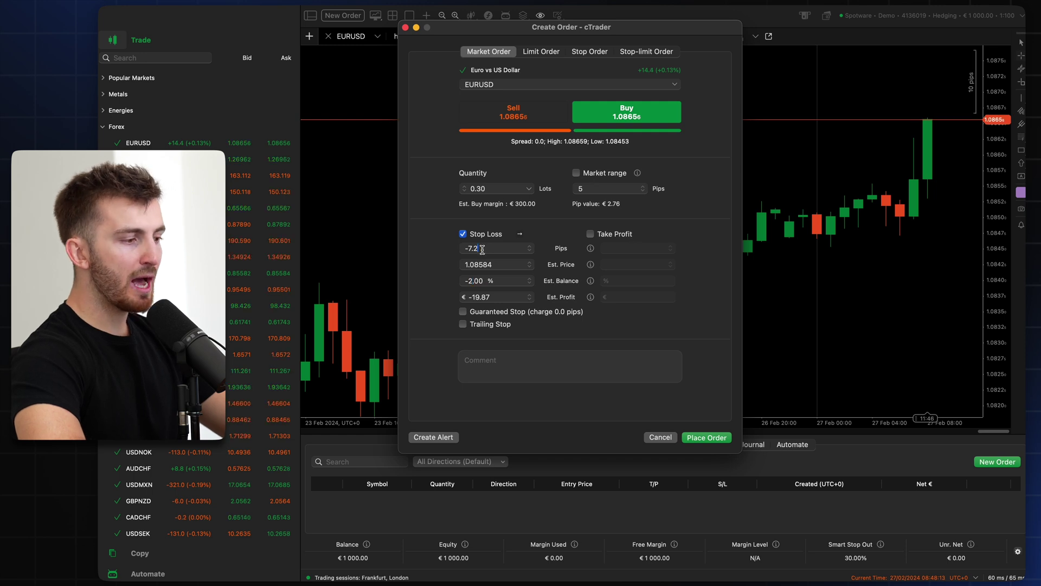
double_click(482, 250)
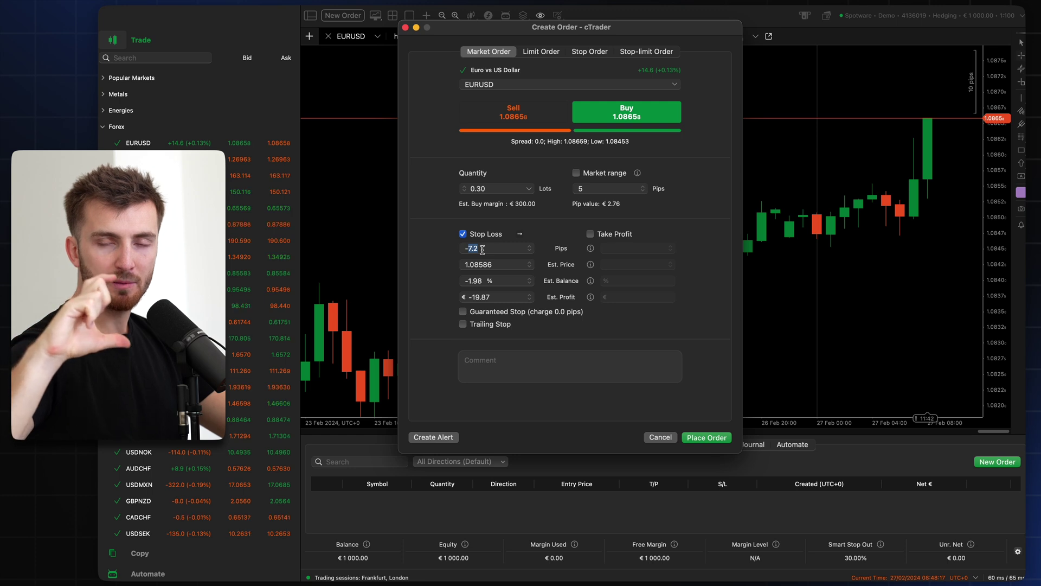
text(15)
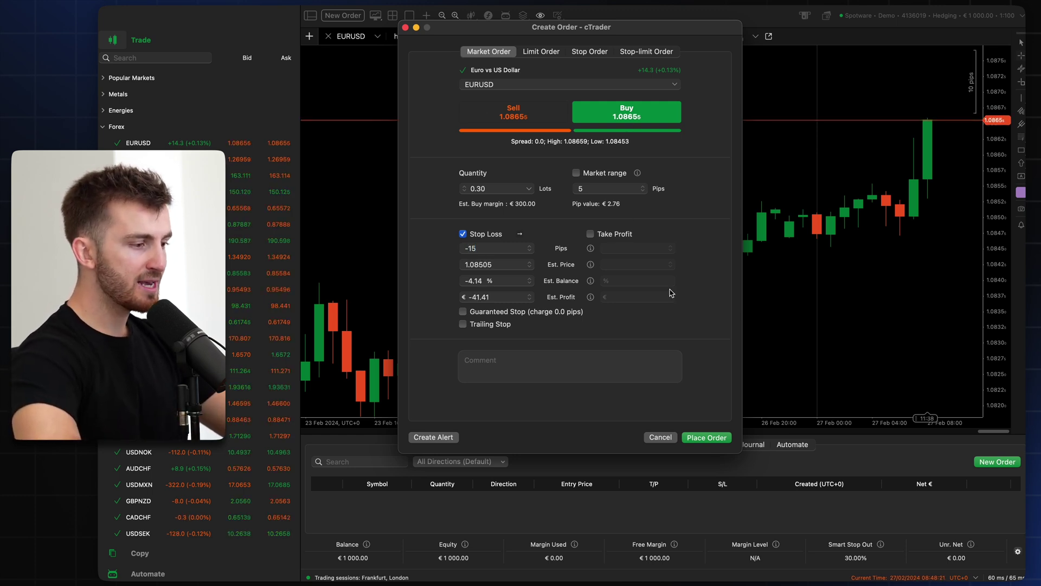
click(714, 442)
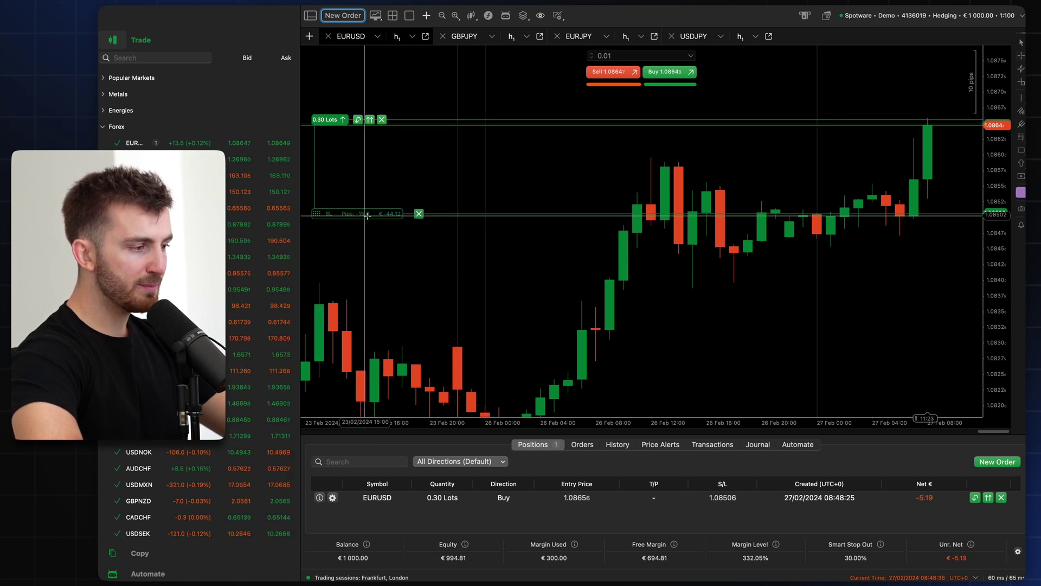
- Move the 0.30-lot stop to 1.08518, quick-buy 0.01 lots, and drag its stop to 1.08410
mouse_move(317, 214)
mouse_down()
mouse_move(318, 263)
mouse_move(345, 291)
mouse_up()
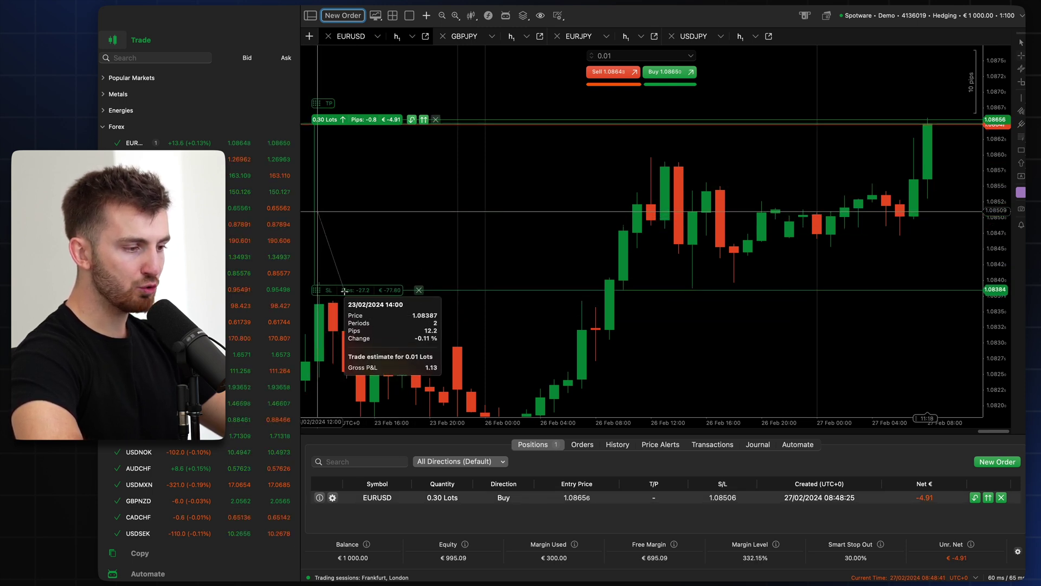
drag(345, 291, 345, 286)
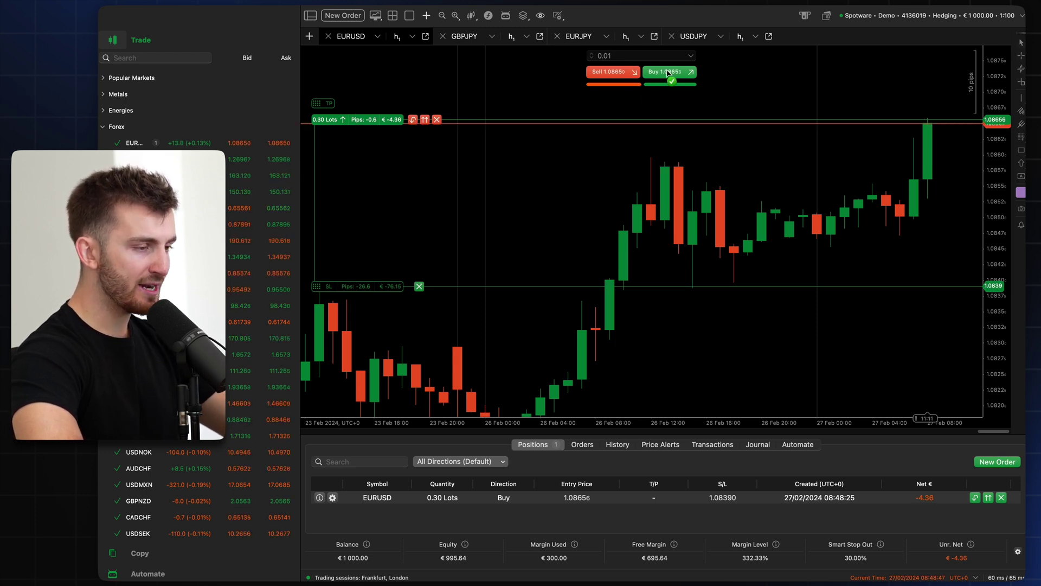
click(668, 72)
click(531, 437)
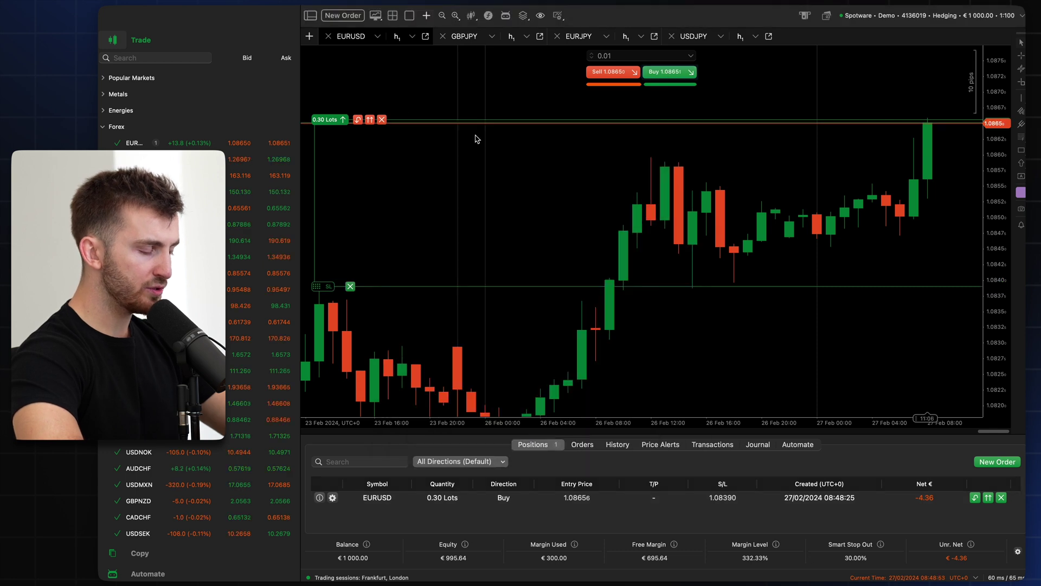
drag(379, 122, 319, 298)
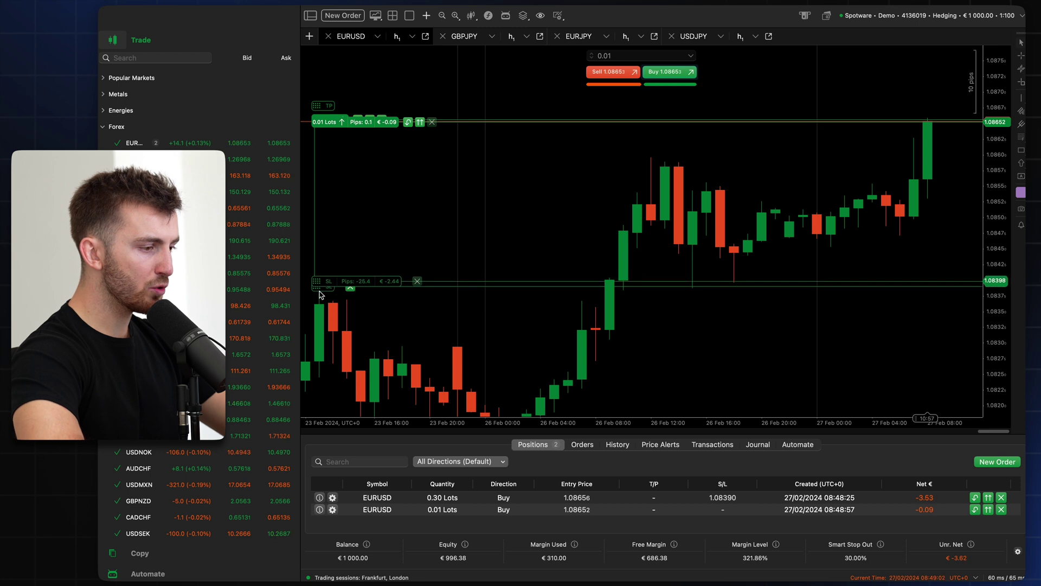
drag(318, 298, 319, 273)
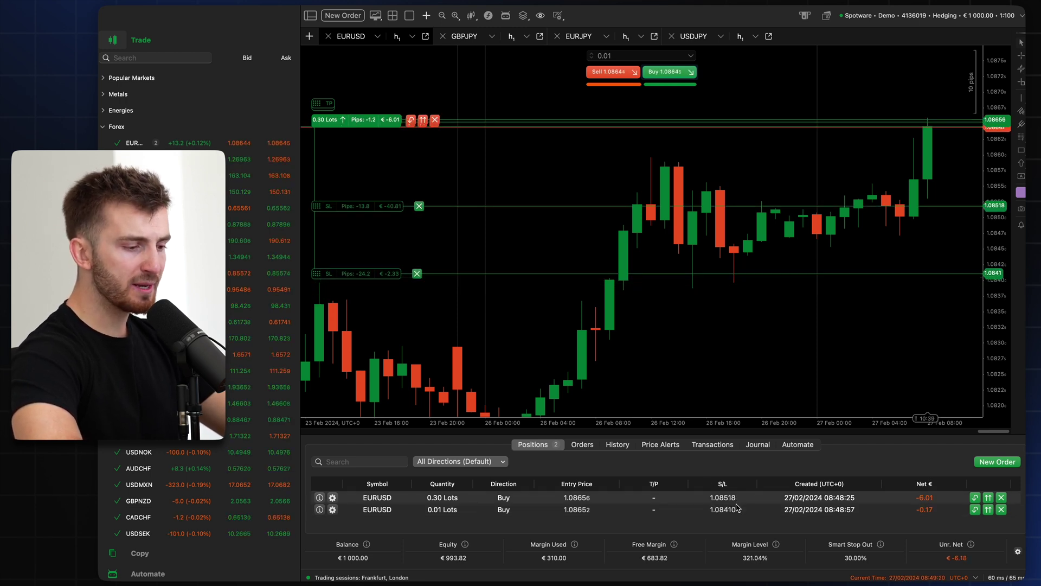
- Change the 0.01-lot EURUSD position's stop loss to 1.08518 and confirm the modification
double_click(675, 509)
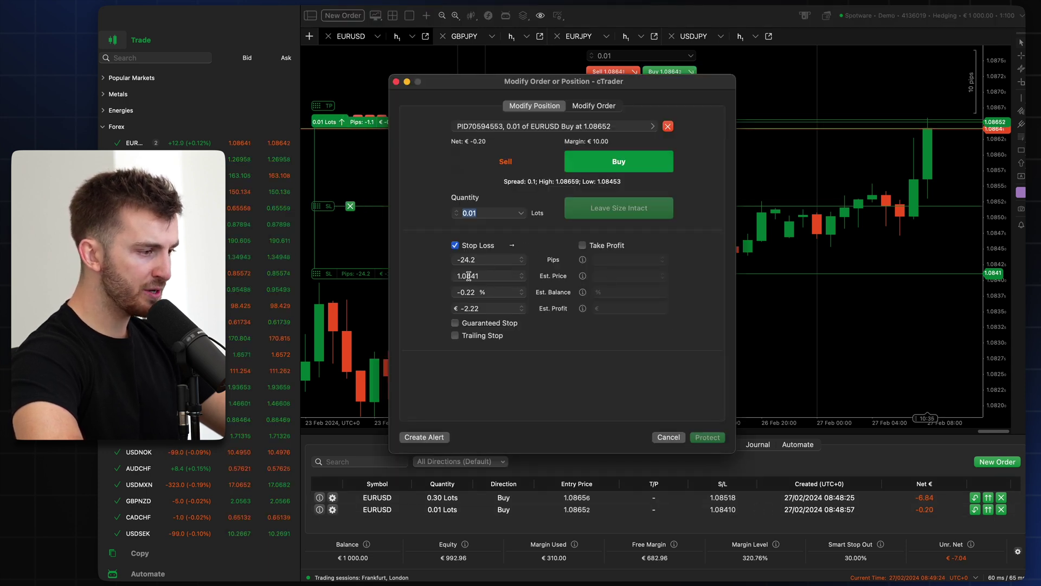
click(485, 275)
key(BackSpace)
key(BackSpace)
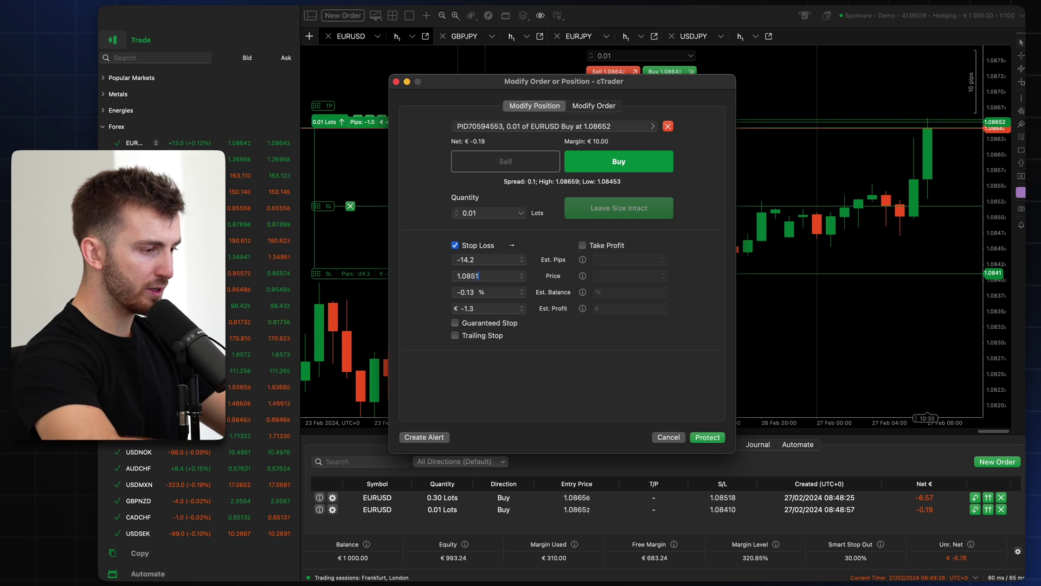
text(518)
click(698, 437)
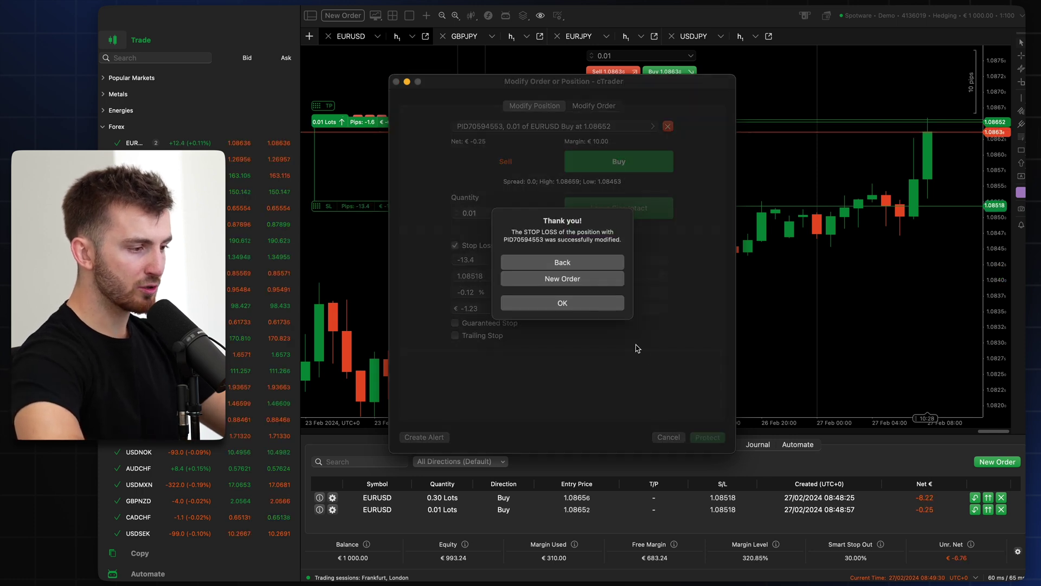
click(580, 304)
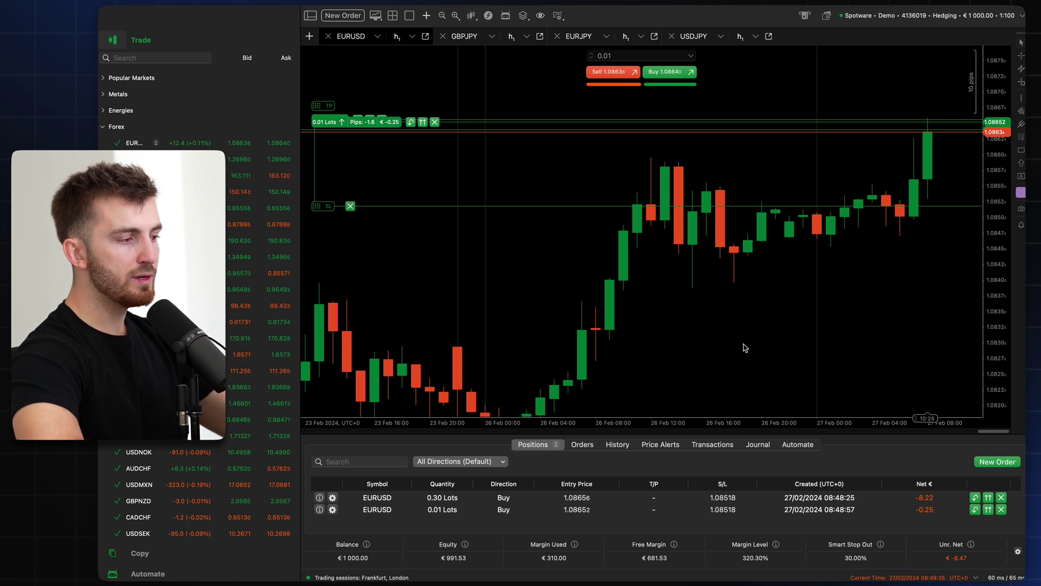
- Reframe the chart, then drag the 0.01-lot position's take-profit up to 1.08811
mouse_move(485, 160)
mouse_down()
mouse_move(489, 297)
mouse_move(319, 244)
mouse_up()
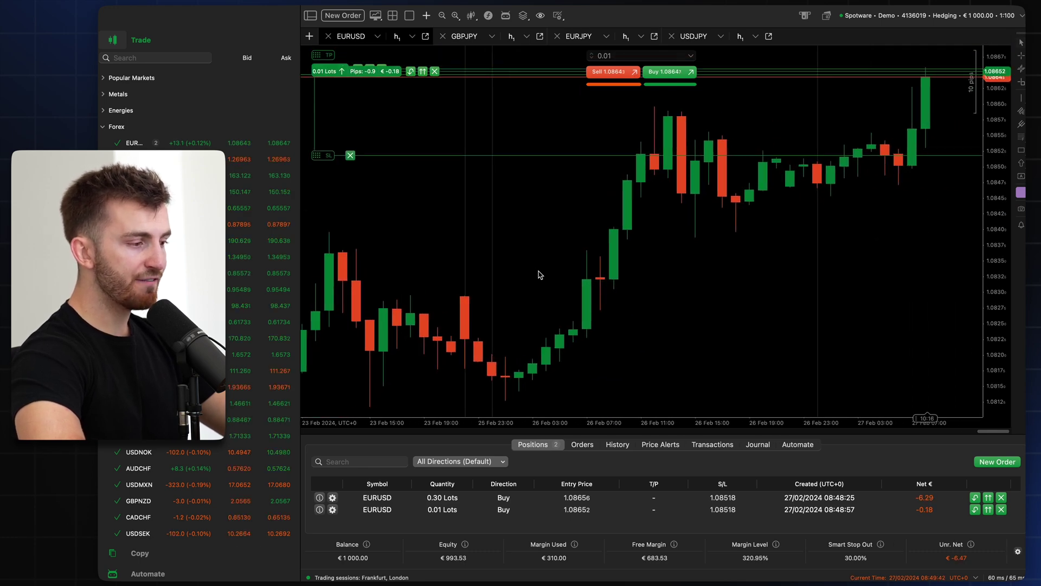
drag(539, 274, 545, 403)
mouse_move(581, 151)
mouse_down()
mouse_move(406, 49)
mouse_move(358, 55)
mouse_up()
drag(928, 430, 735, 309)
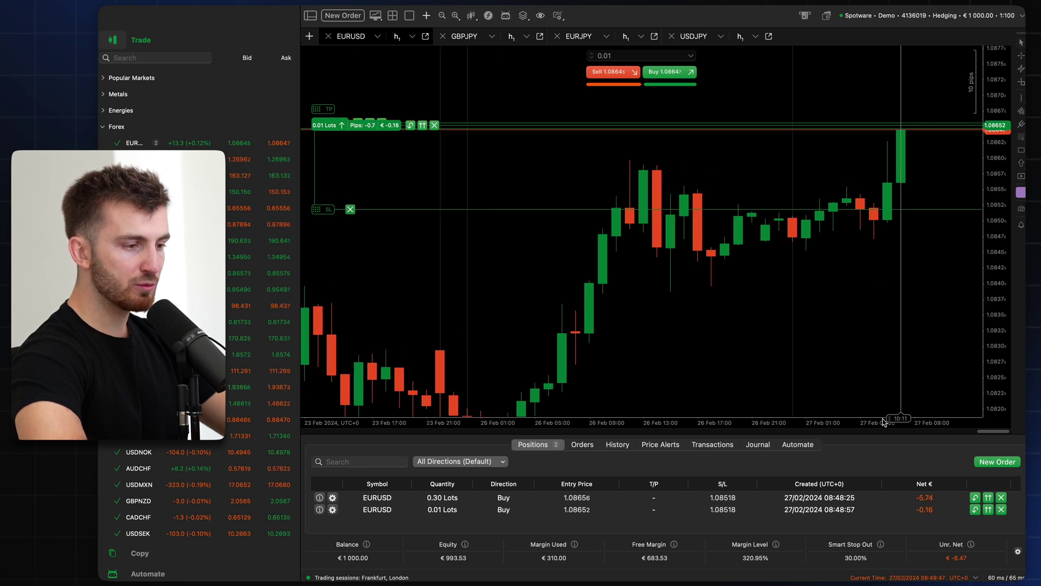
drag(613, 363, 526, 371)
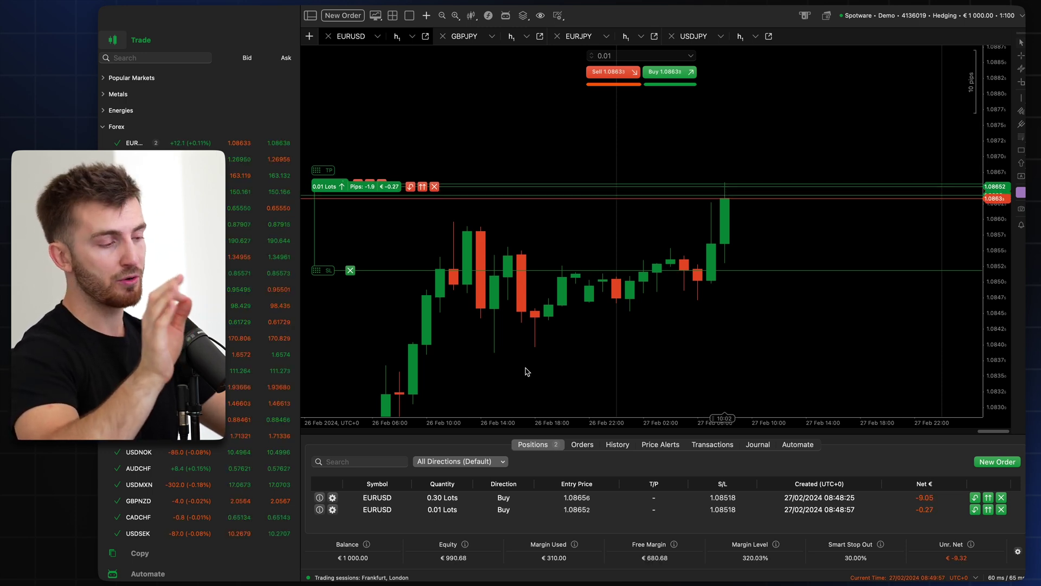
mouse_move(323, 170)
mouse_down()
mouse_move(327, 69)
mouse_move(318, 168)
mouse_up()
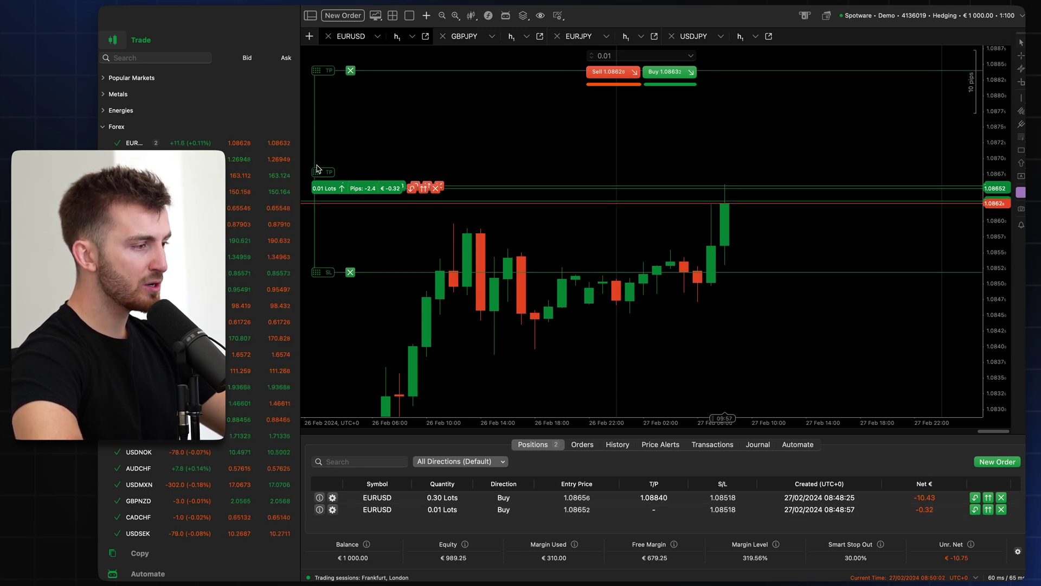
drag(320, 170, 327, 91)
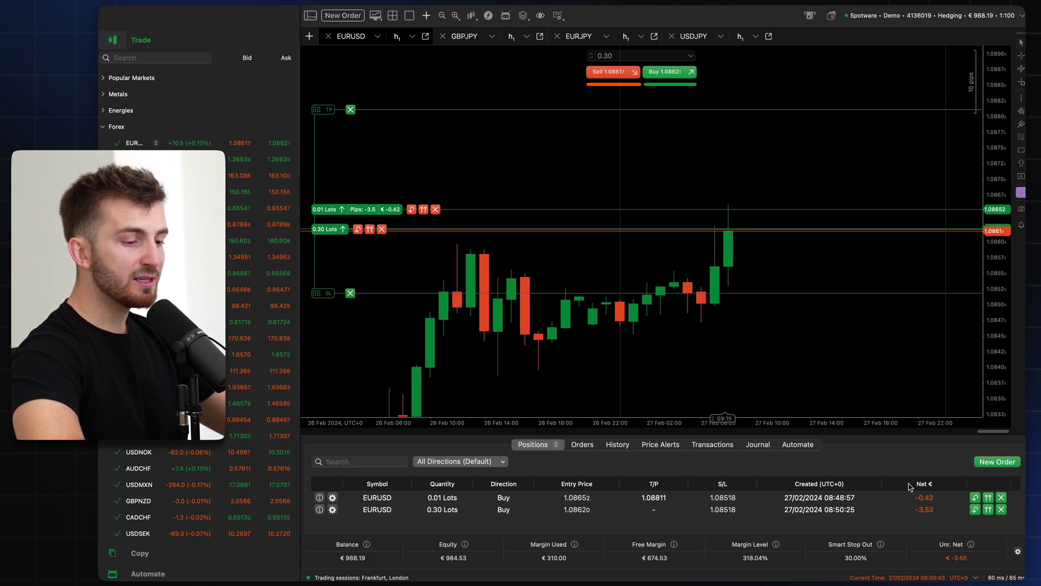
- Partially close 0.15 lots of the 0.30-lot EURUSD position via Modify Position
right_click(899, 511)
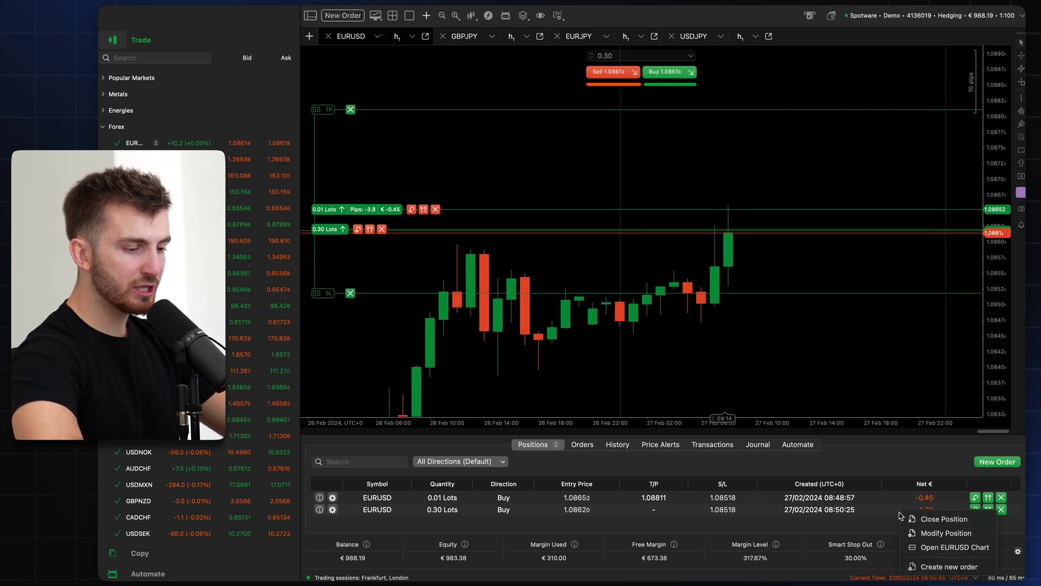
click(922, 533)
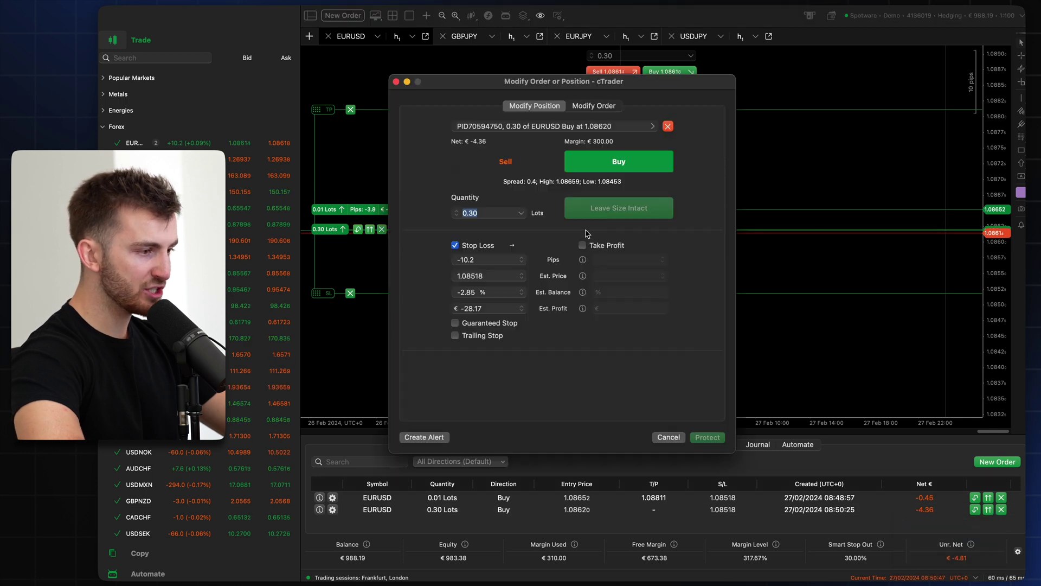
text(0.1)
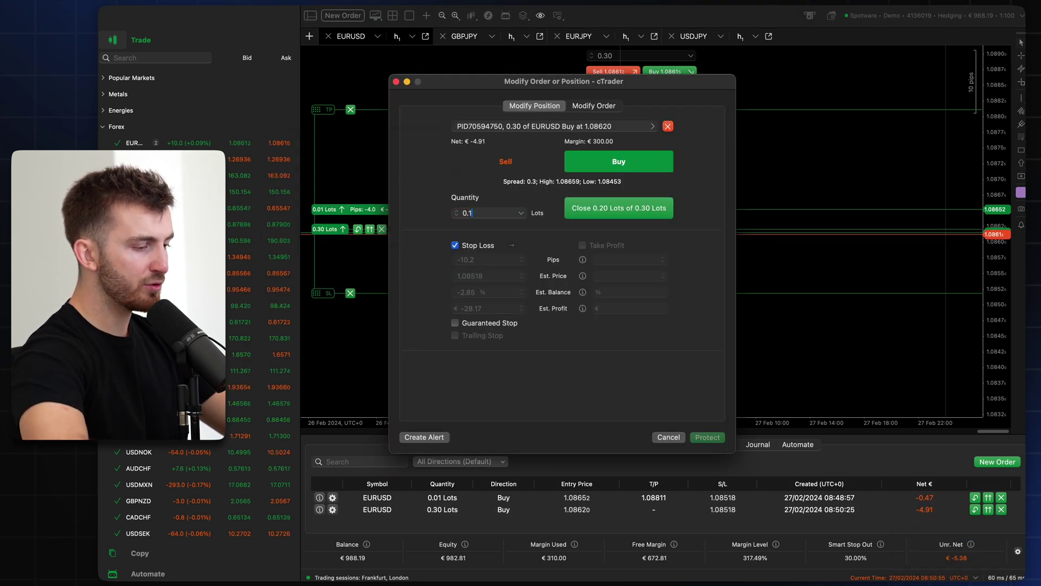
text(5)
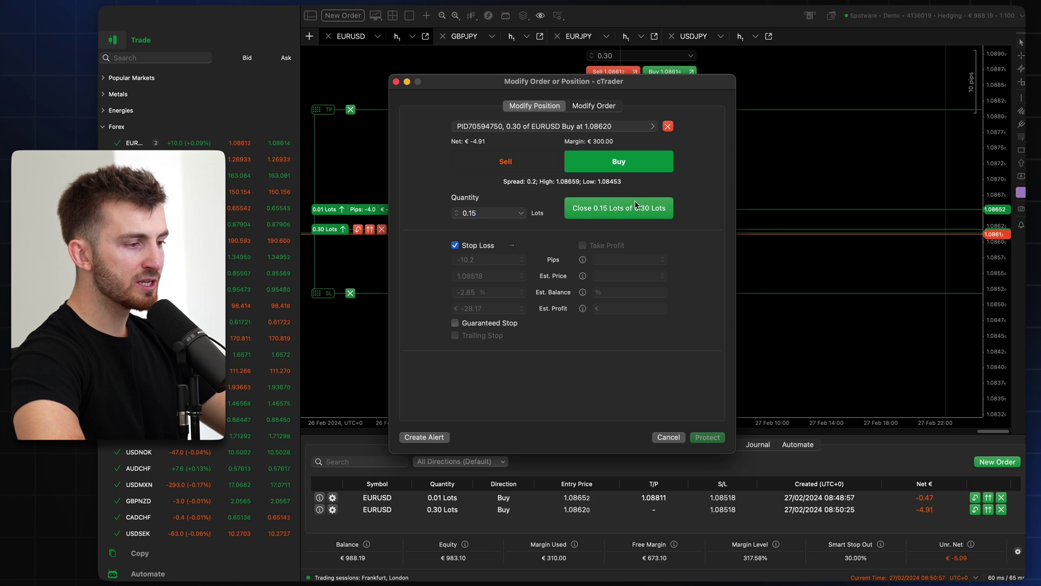
mouse_move(488, 212)
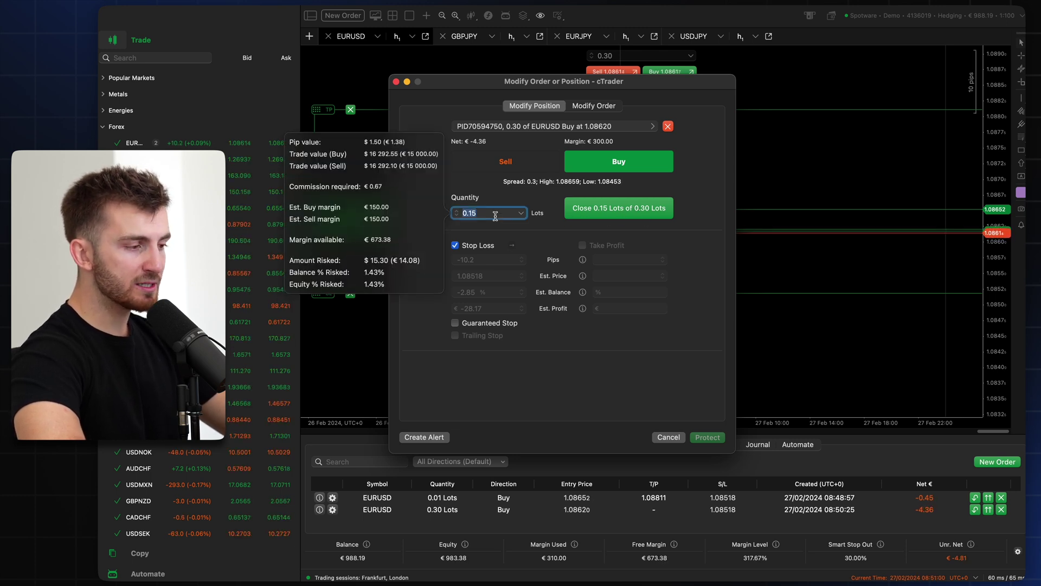
text(1)
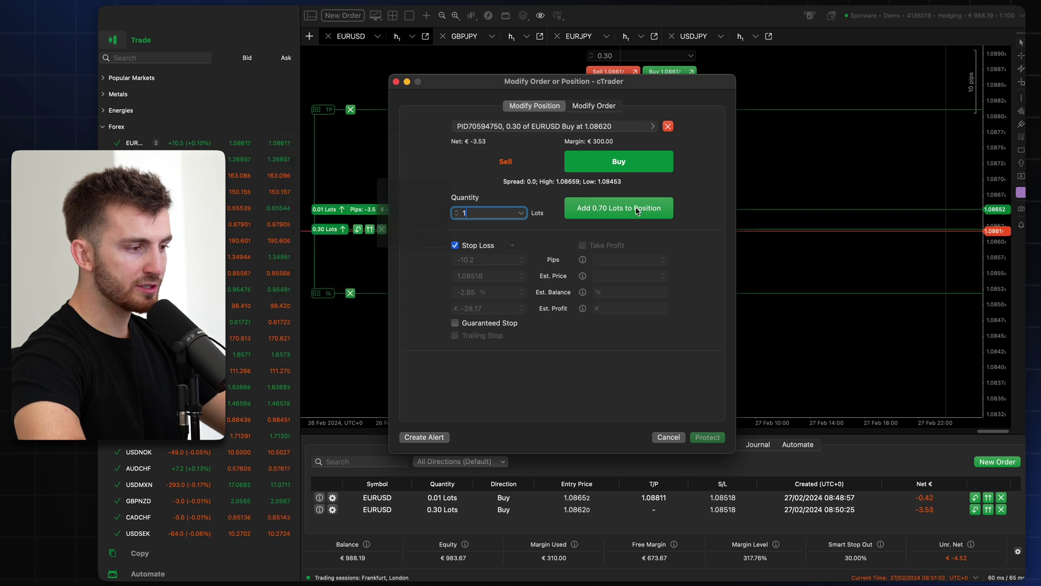
double_click(486, 213)
text(0.15)
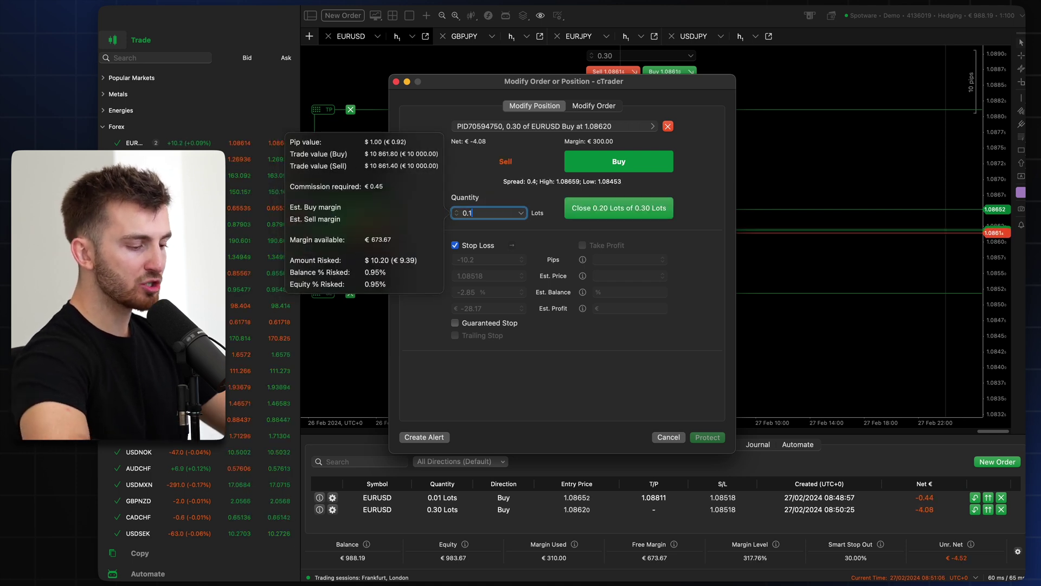
click(604, 211)
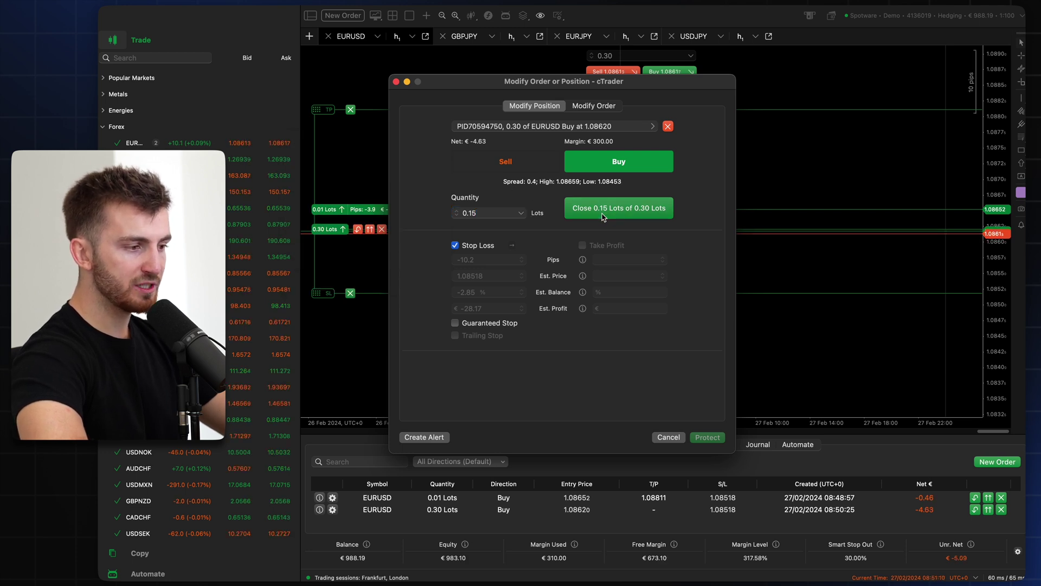
click(584, 301)
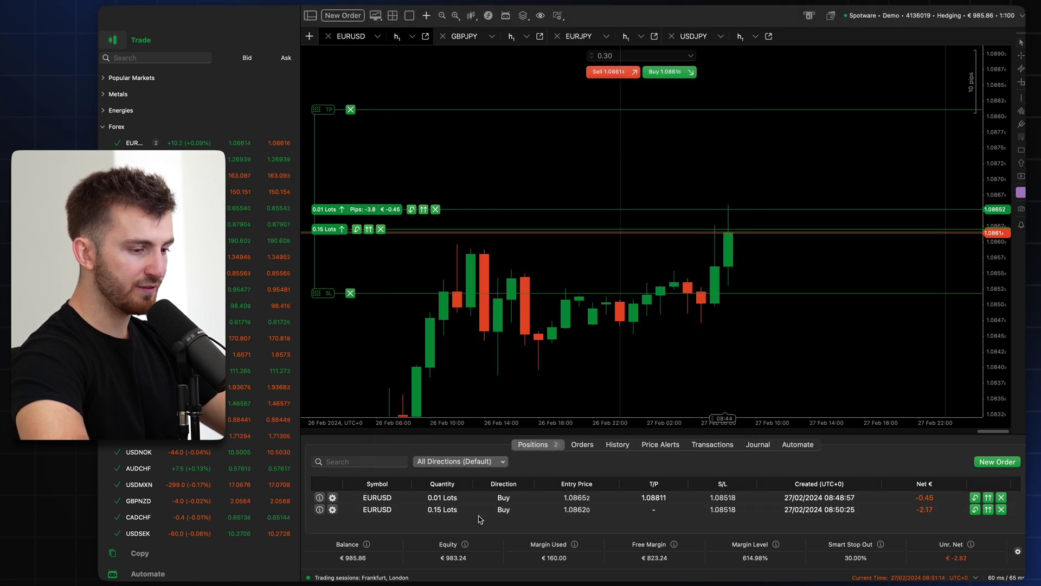
- Close both remaining EURUSD positions
right_click(939, 508)
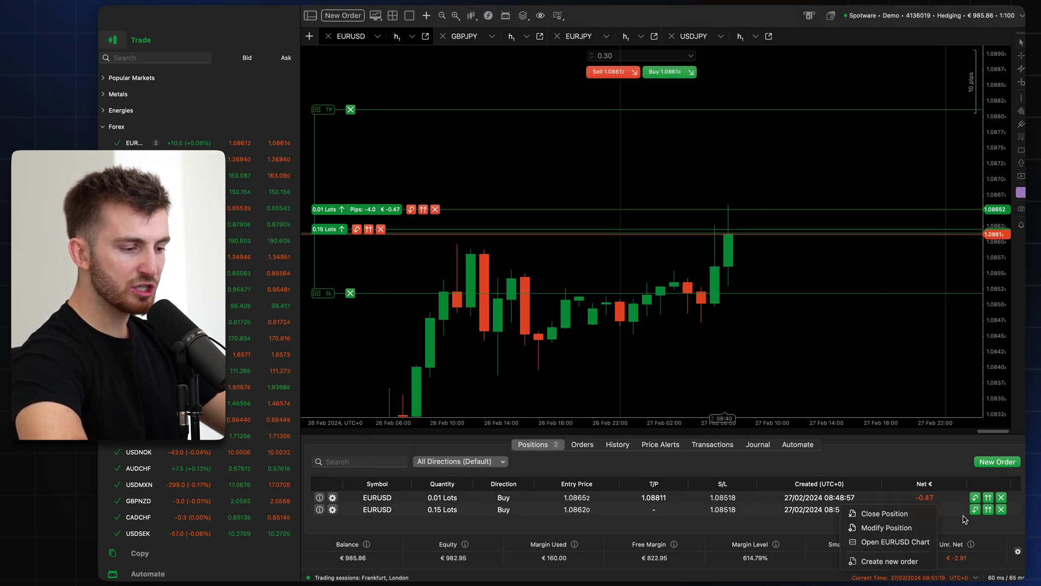
click(884, 513)
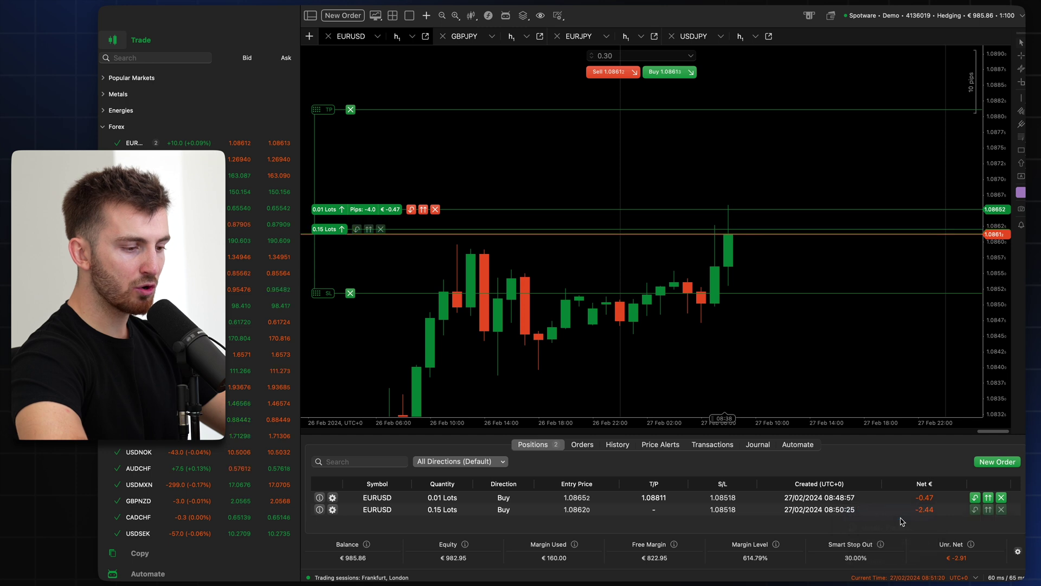
click(1001, 499)
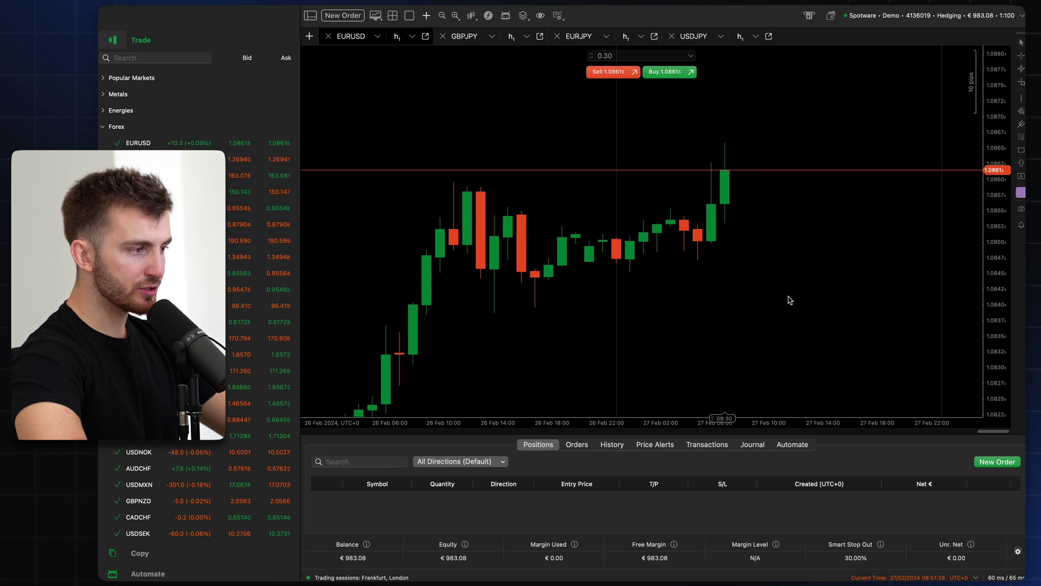
- Apply the white-background chart template and hide tick volume
right_click(531, 130)
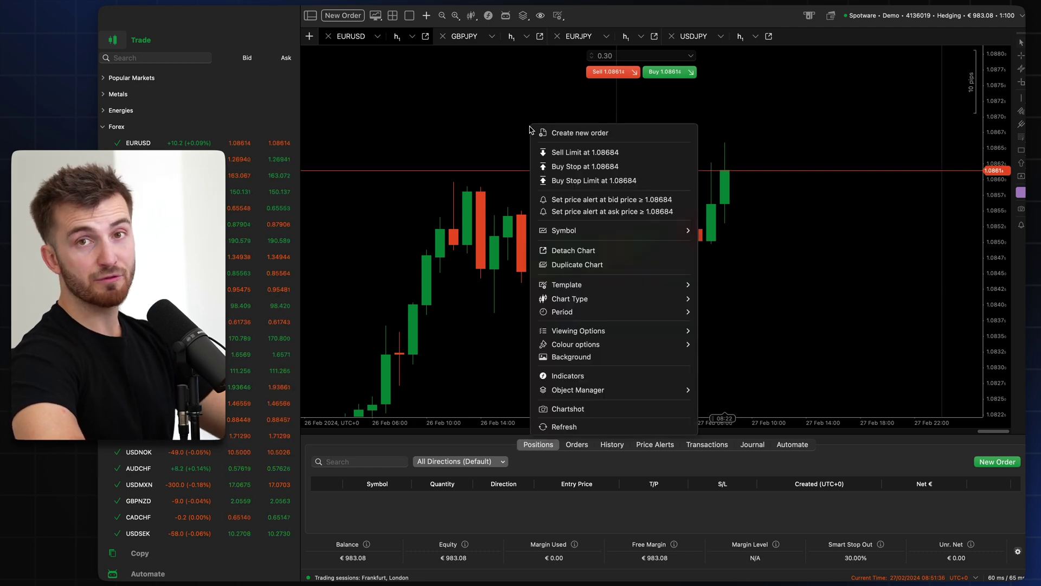
click(571, 356)
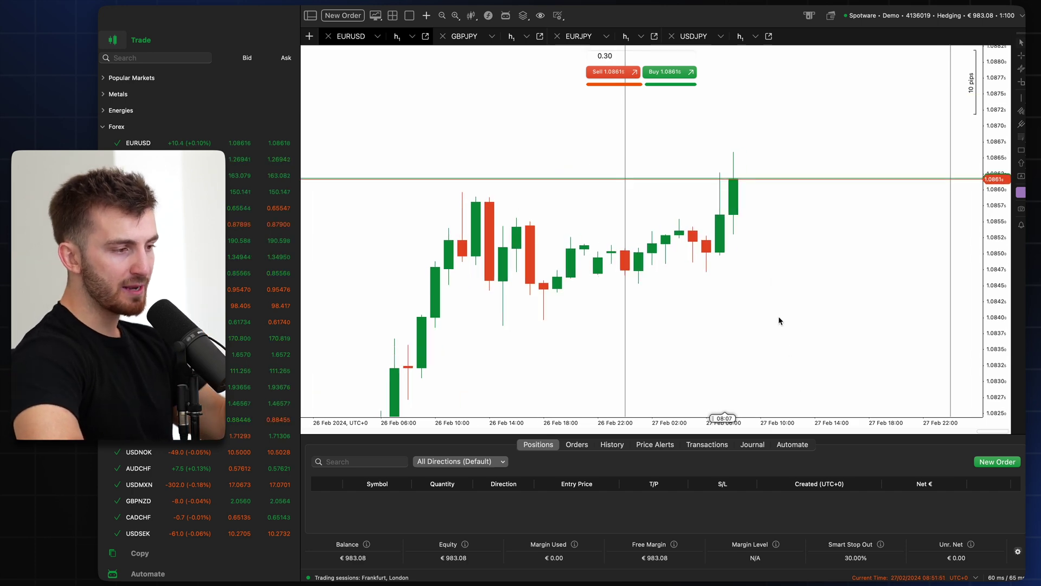
right_click(779, 318)
mouse_move(827, 478)
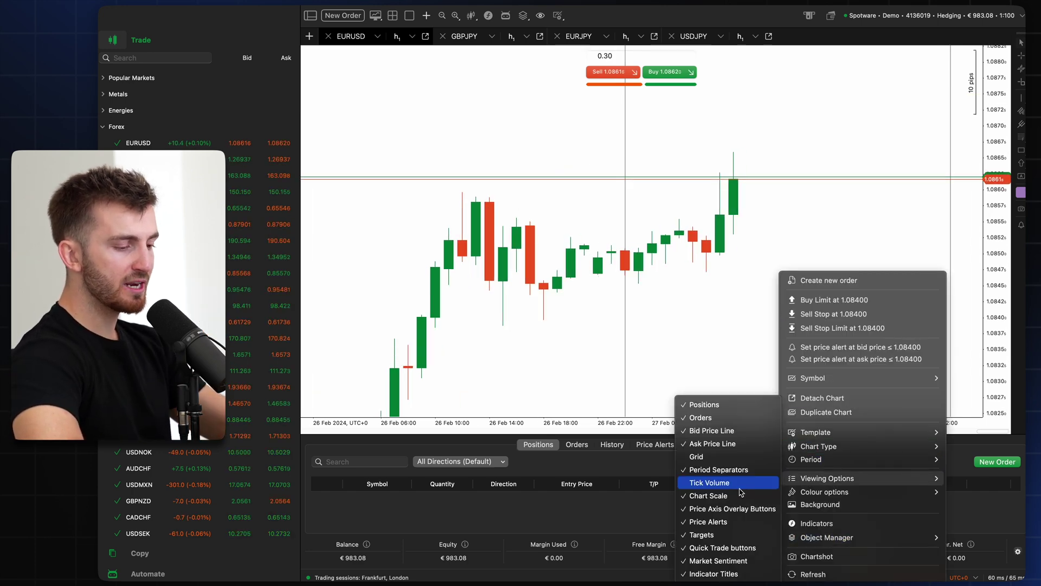
click(739, 486)
drag(649, 348, 691, 331)
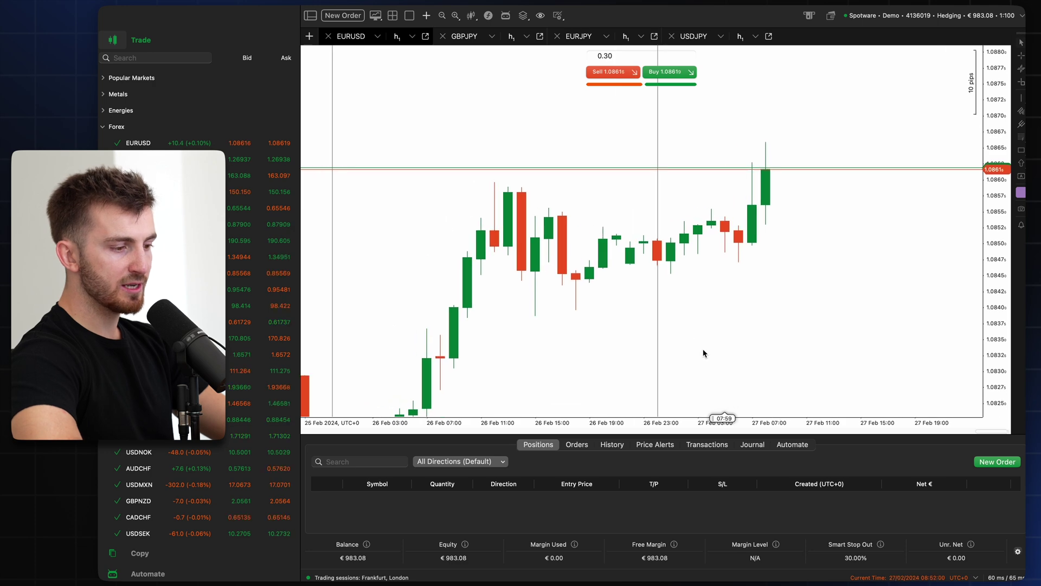
drag(715, 423, 623, 413)
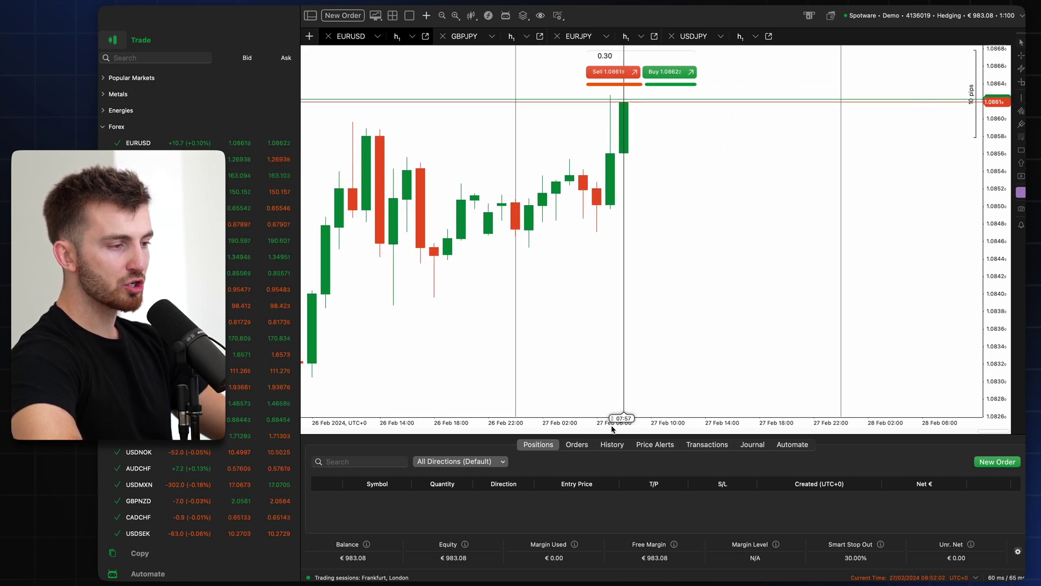
- Open a test 0.30-lot EURUSD buy, drag in a stop loss and take-profit, then close it
click(679, 77)
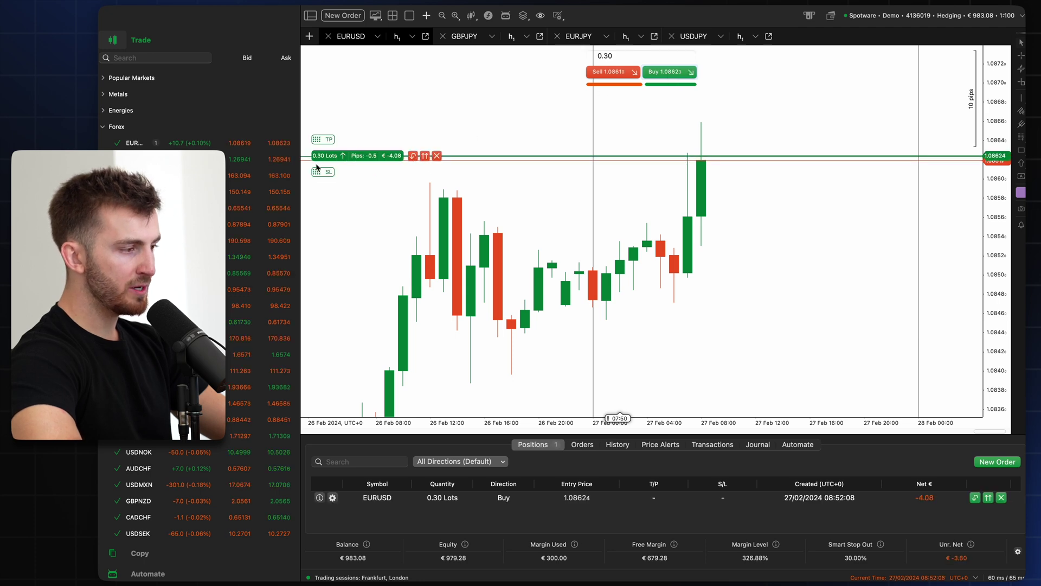
drag(316, 157, 318, 252)
drag(316, 157, 317, 111)
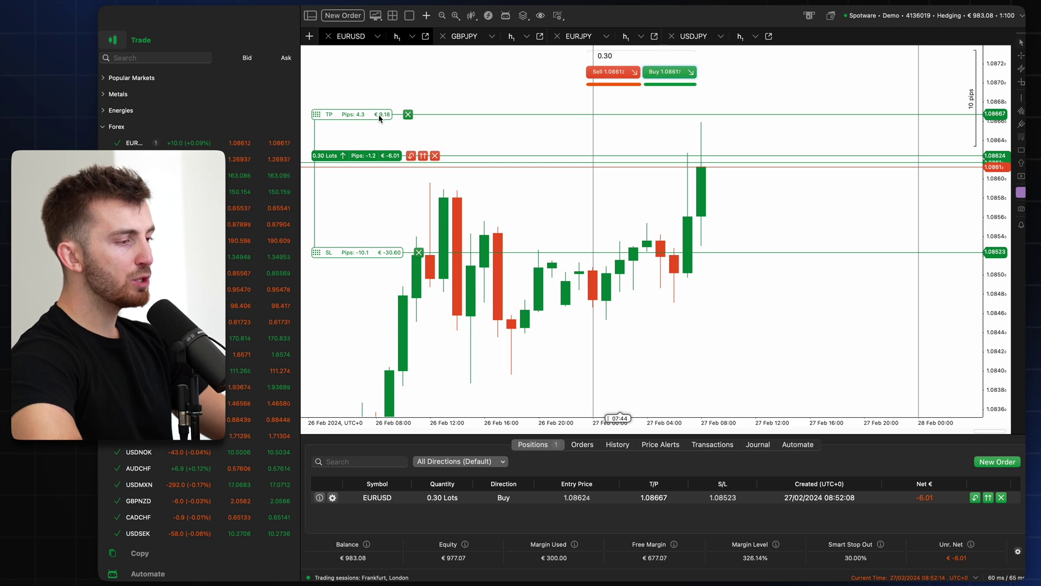
click(435, 156)
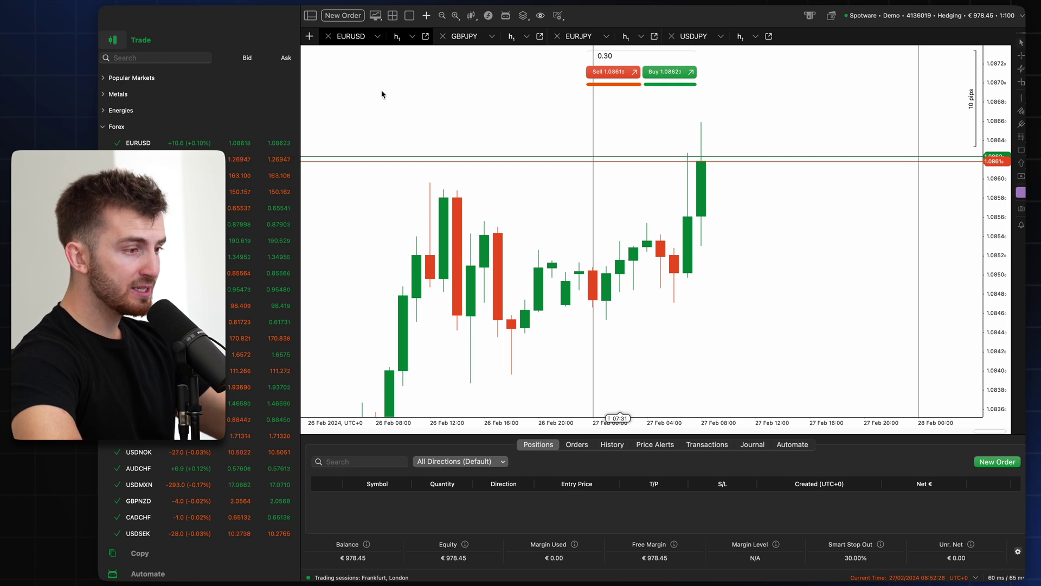
- Browse the chart's colour options and leave them without changes
right_click(475, 140)
mouse_move(521, 355)
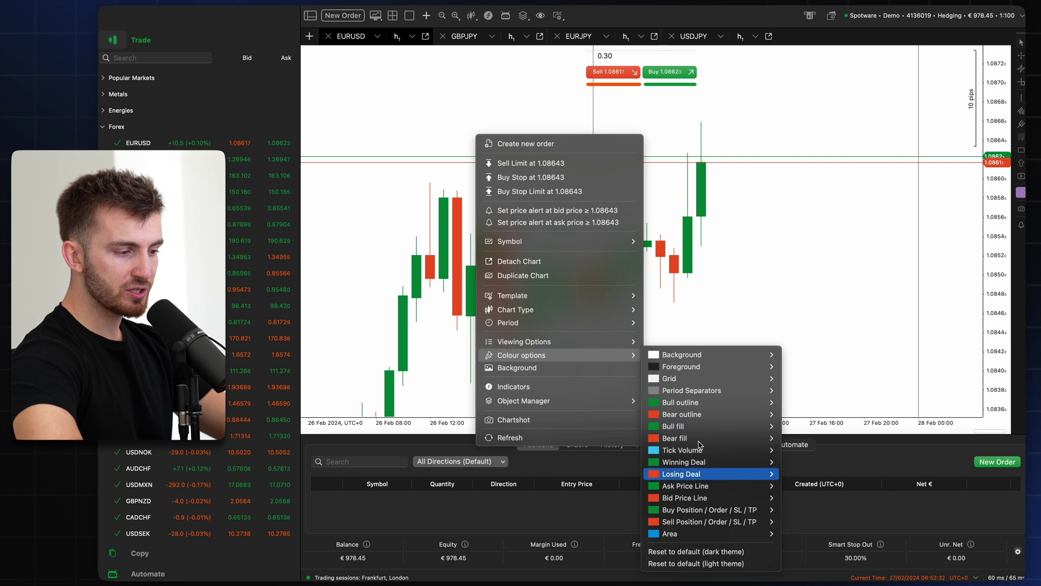
click(767, 305)
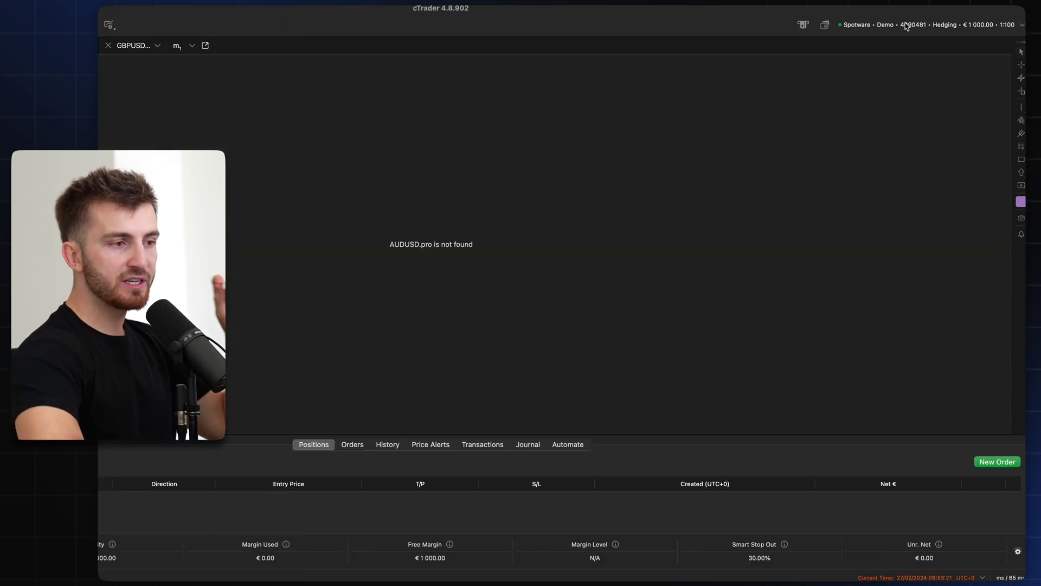
- Switch to the $200,000 acgmarkets demo account from the account list
click(906, 26)
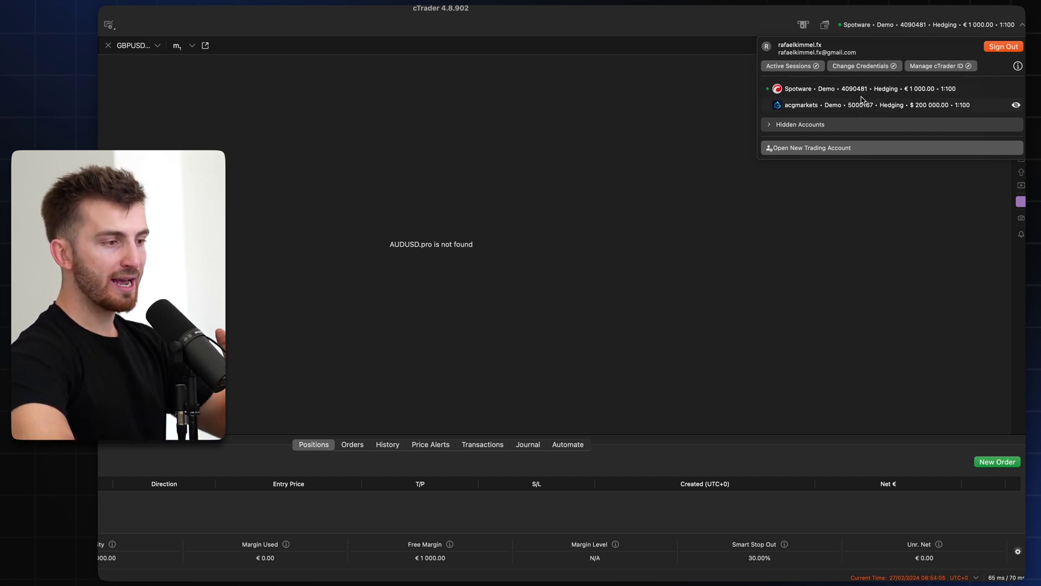
mouse_move(870, 106)
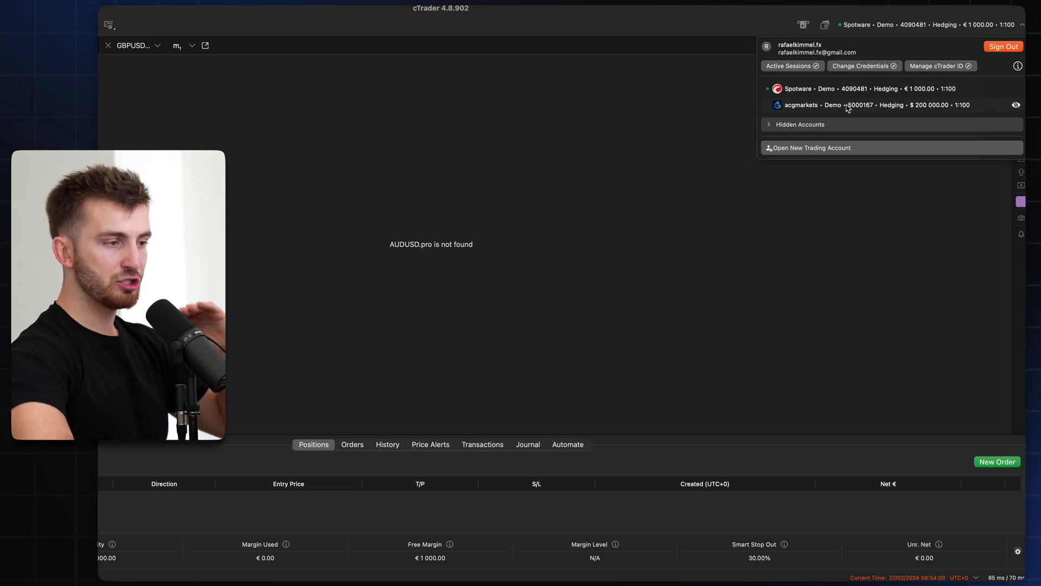
click(847, 106)
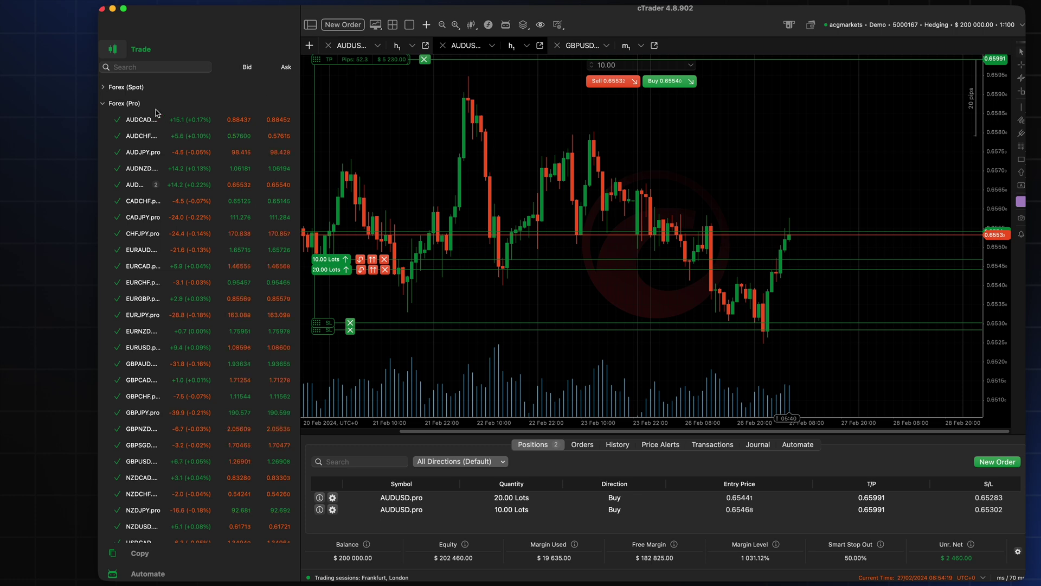
- Browse the symbol groups and hide tick volume on the AUDUSD.pro chart
click(133, 106)
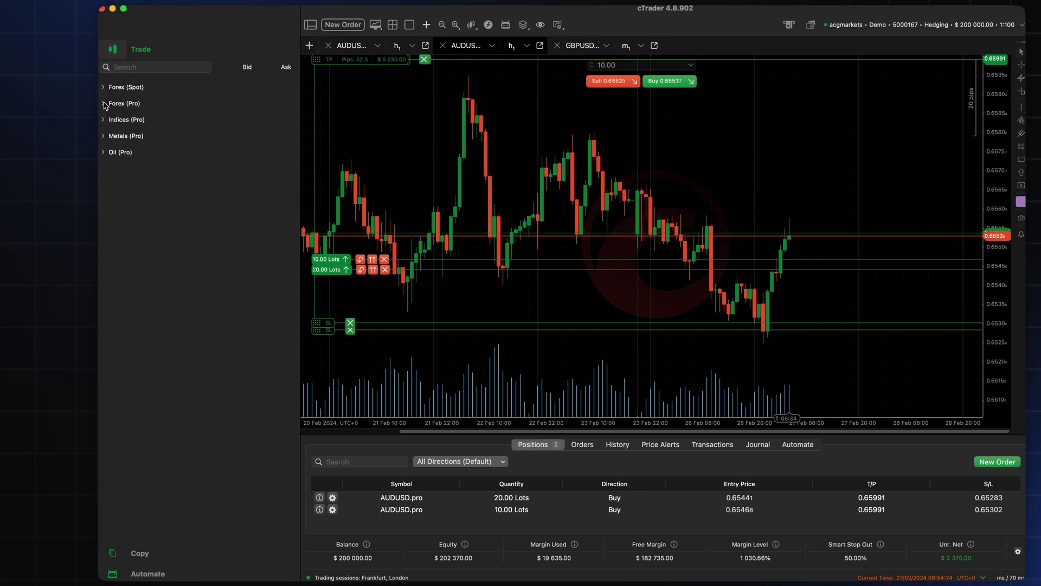
click(105, 103)
click(106, 120)
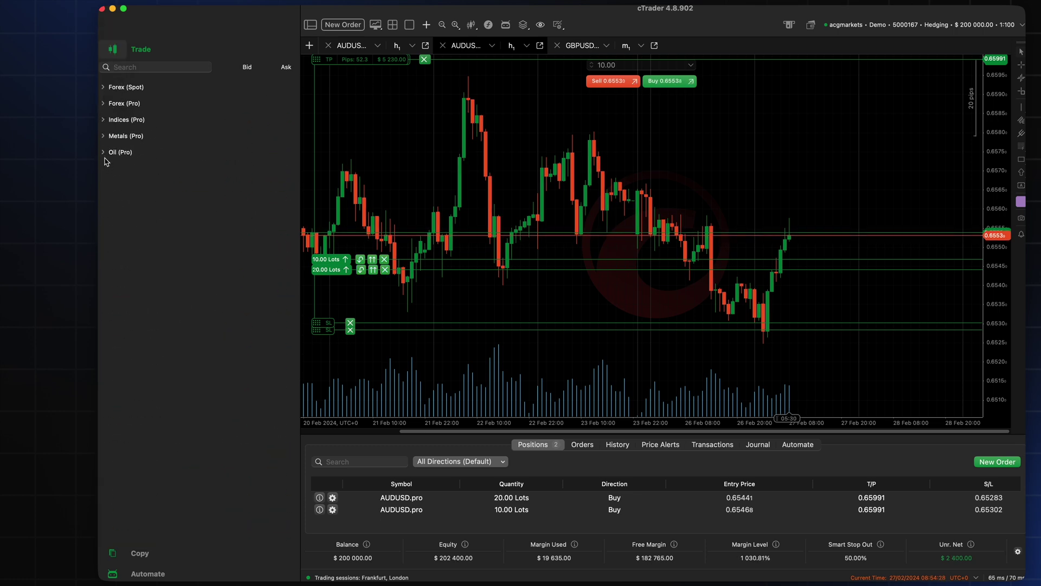
click(104, 136)
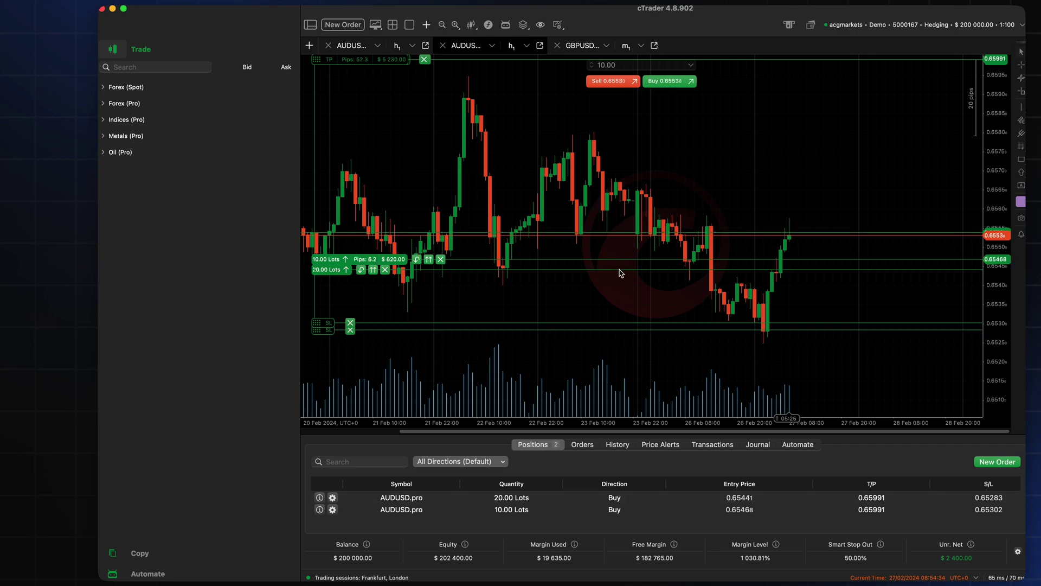
drag(611, 234, 628, 263)
right_click(728, 185)
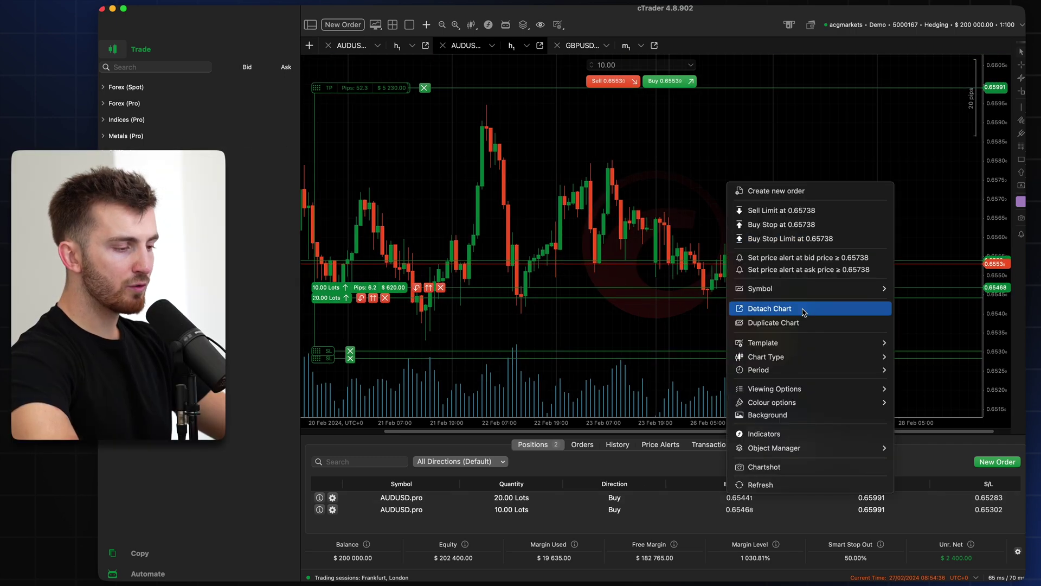
mouse_move(763, 343)
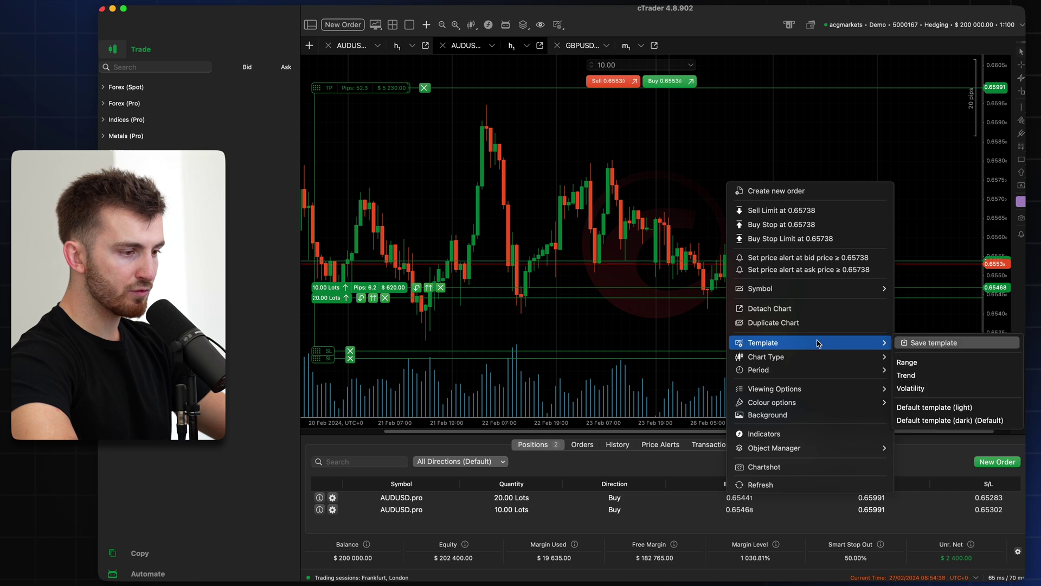
mouse_move(775, 389)
click(702, 421)
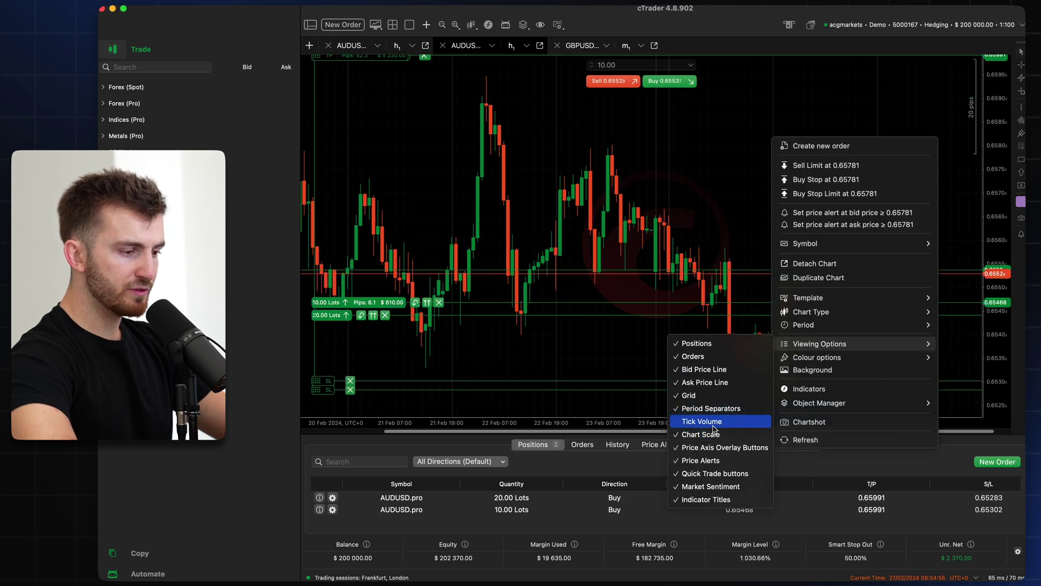
click(714, 434)
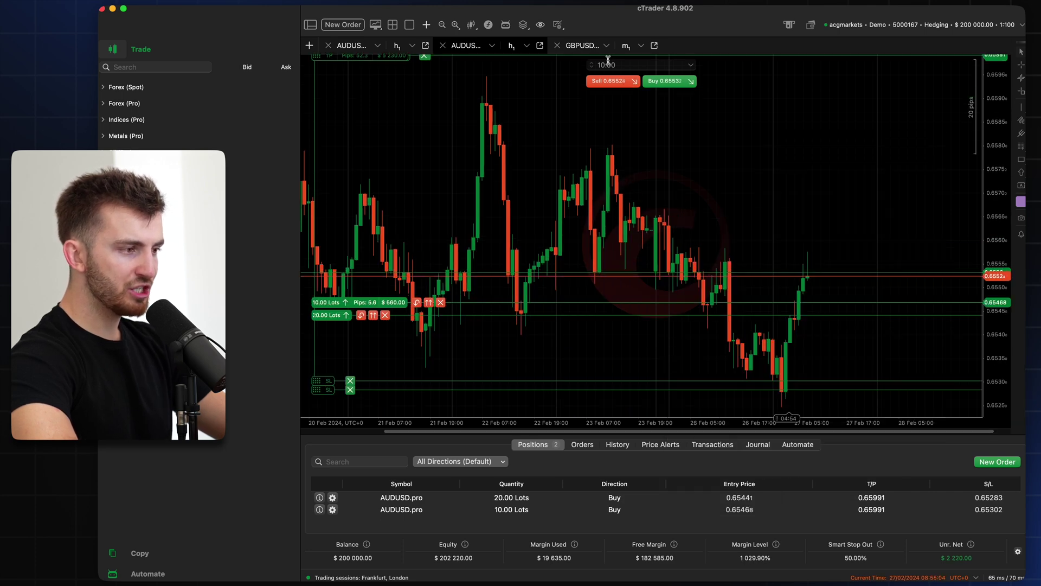
- Preview the web image as chart background, then reset the background to None
right_click(787, 199)
click(849, 431)
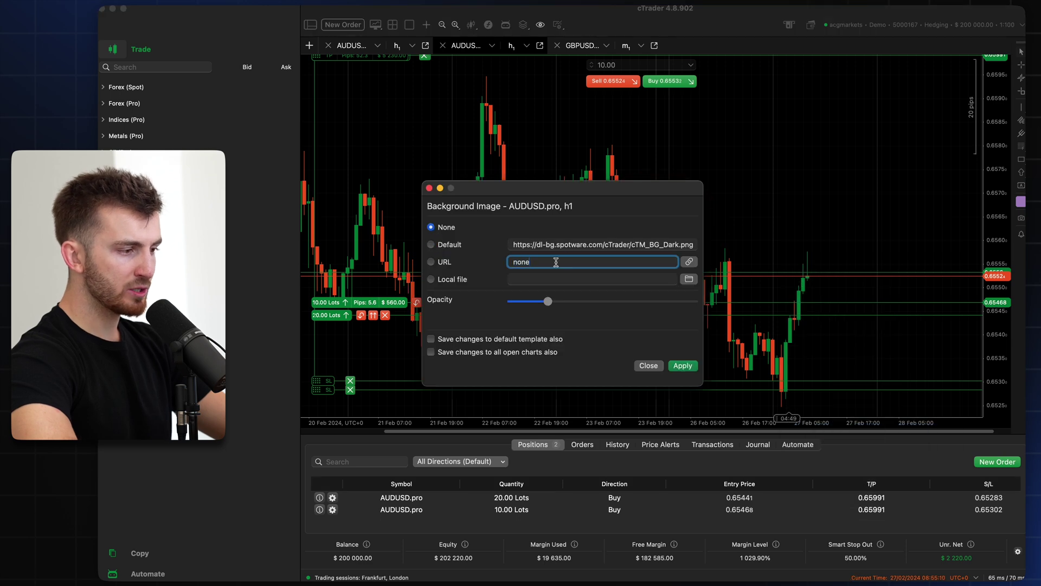
click(676, 367)
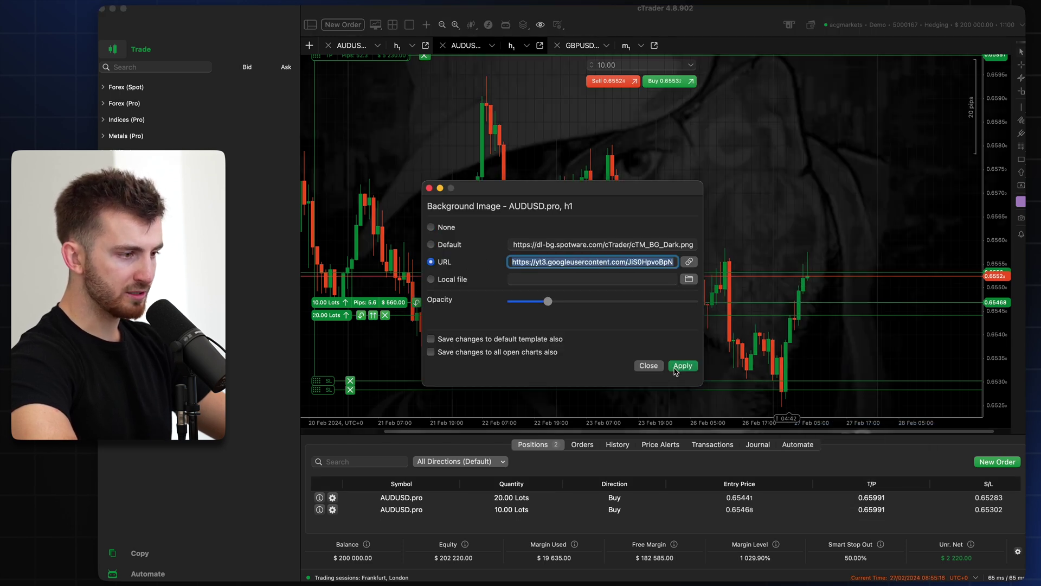
click(454, 227)
click(683, 366)
- Apply the light Default template, hide grid and tick volume, and make candles black and white
right_click(751, 224)
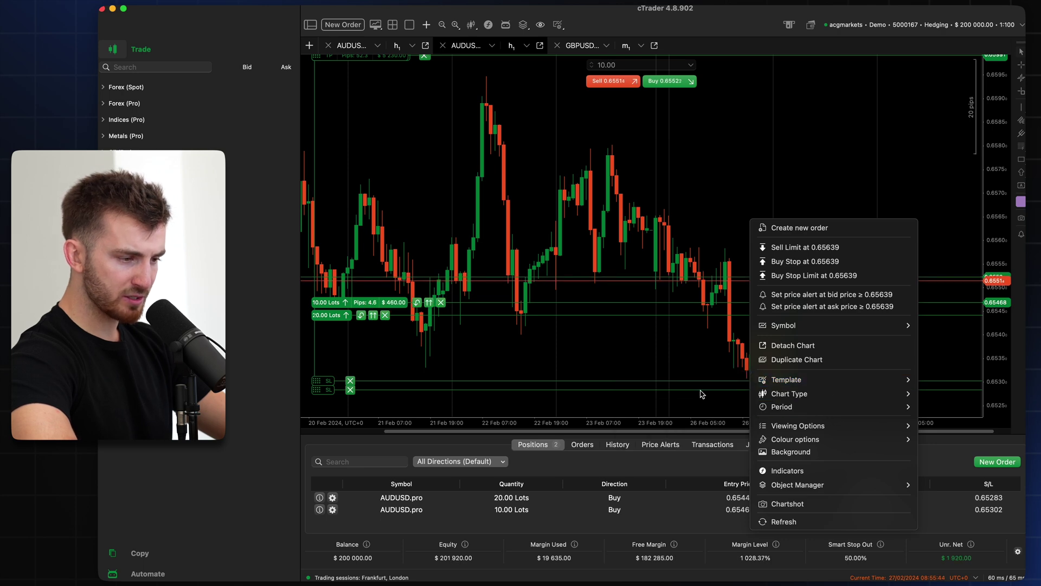
click(662, 444)
right_click(699, 169)
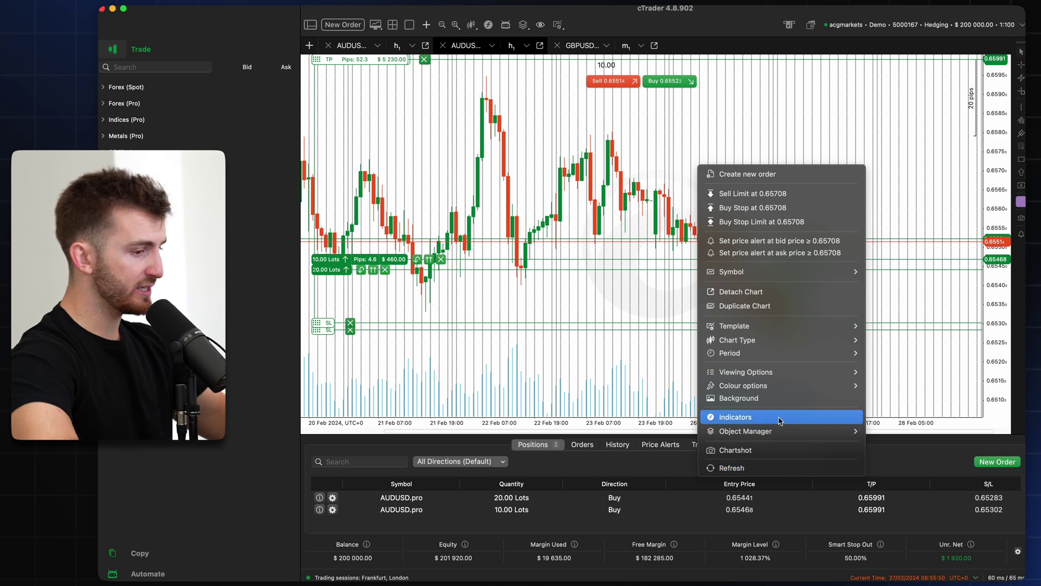
mouse_move(789, 393)
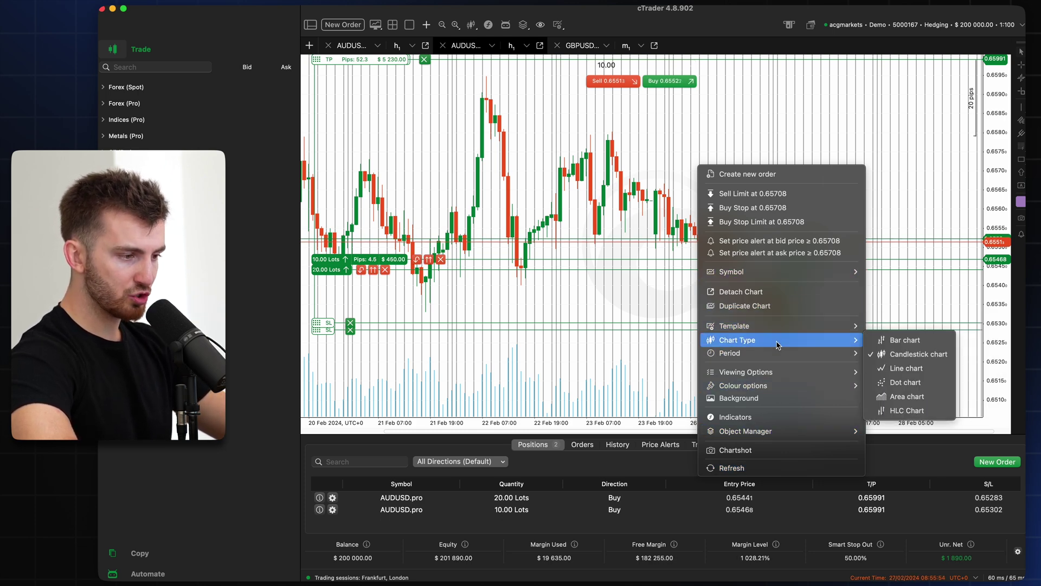
mouse_move(745, 372)
click(906, 425)
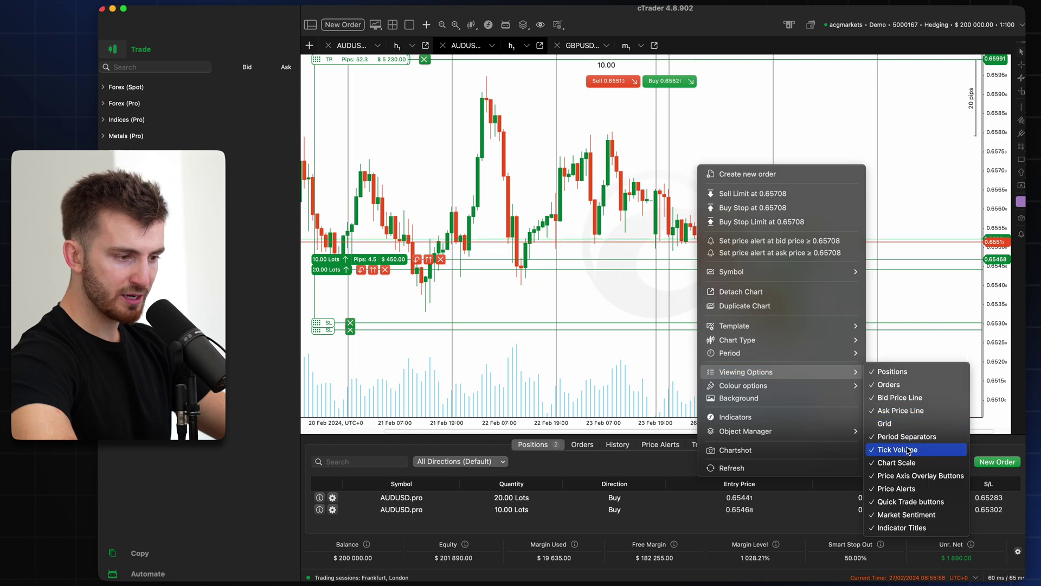
click(897, 449)
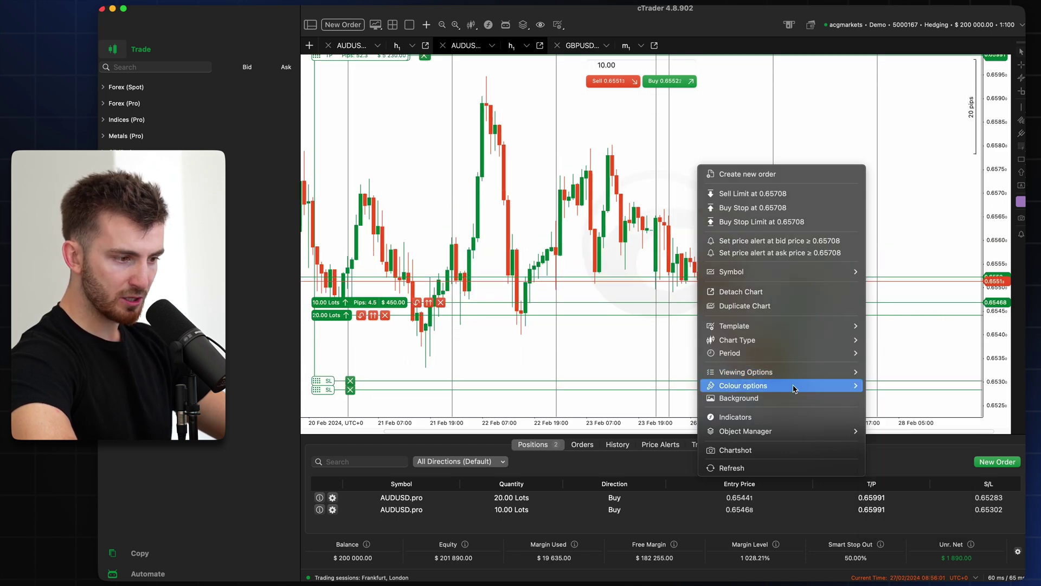
click(732, 477)
click(105, 527)
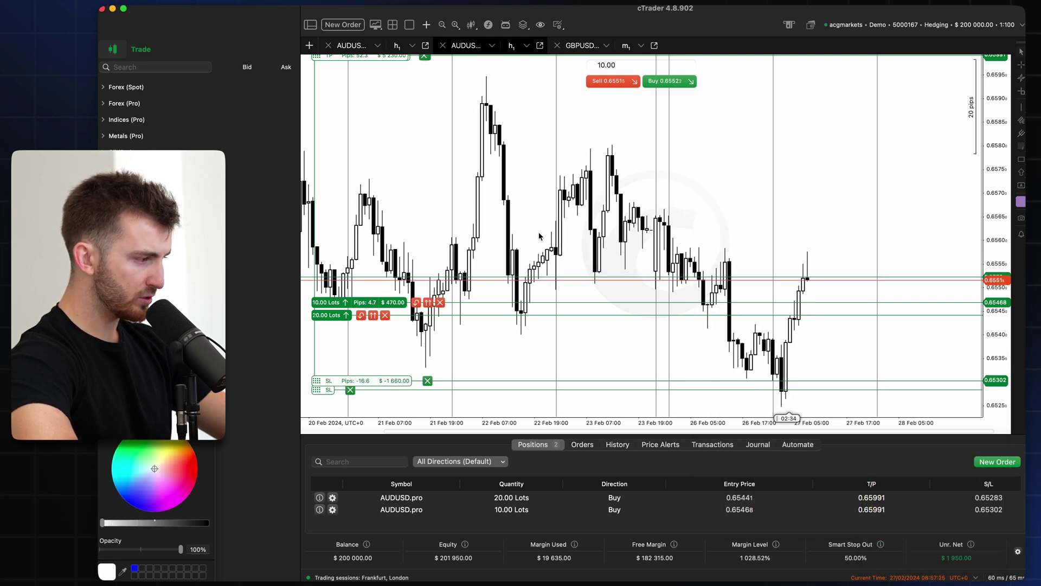
- Save the light chart as a template named 'White background'
right_click(775, 191)
mouse_move(819, 409)
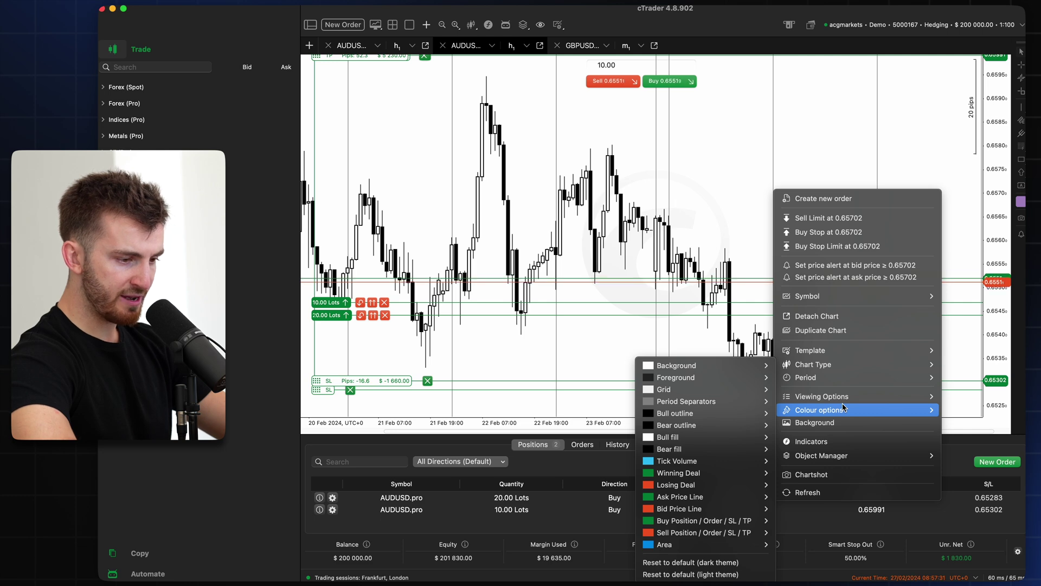
click(817, 423)
click(682, 366)
right_click(758, 164)
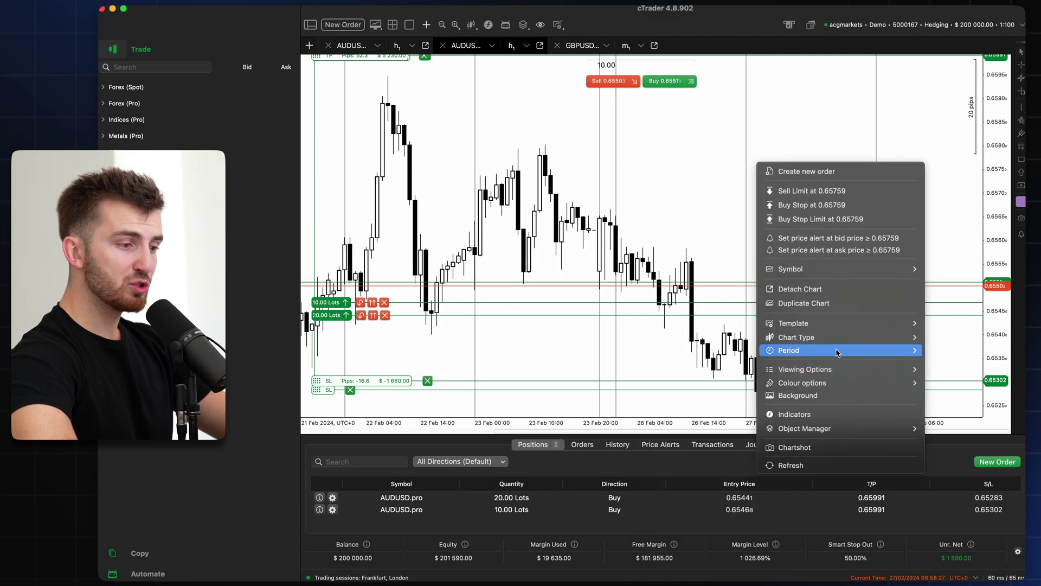
mouse_move(792, 323)
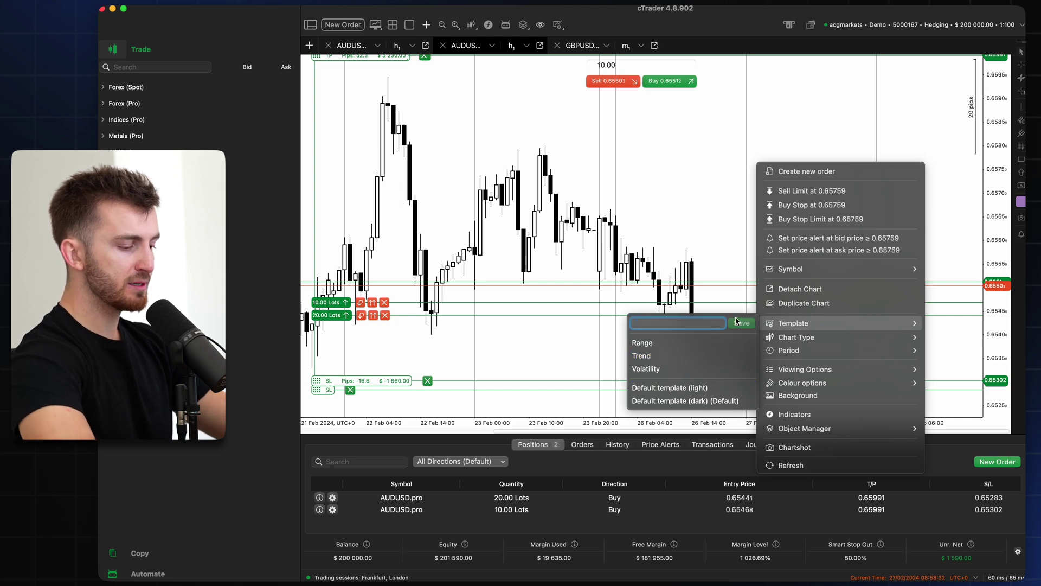
text(kground)
key(Return)
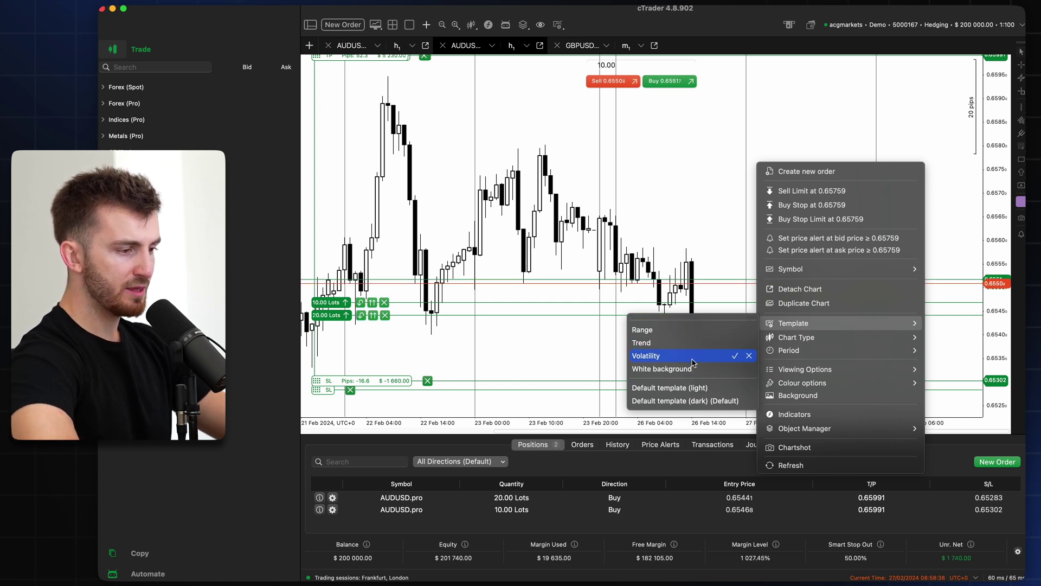
right_click(706, 217)
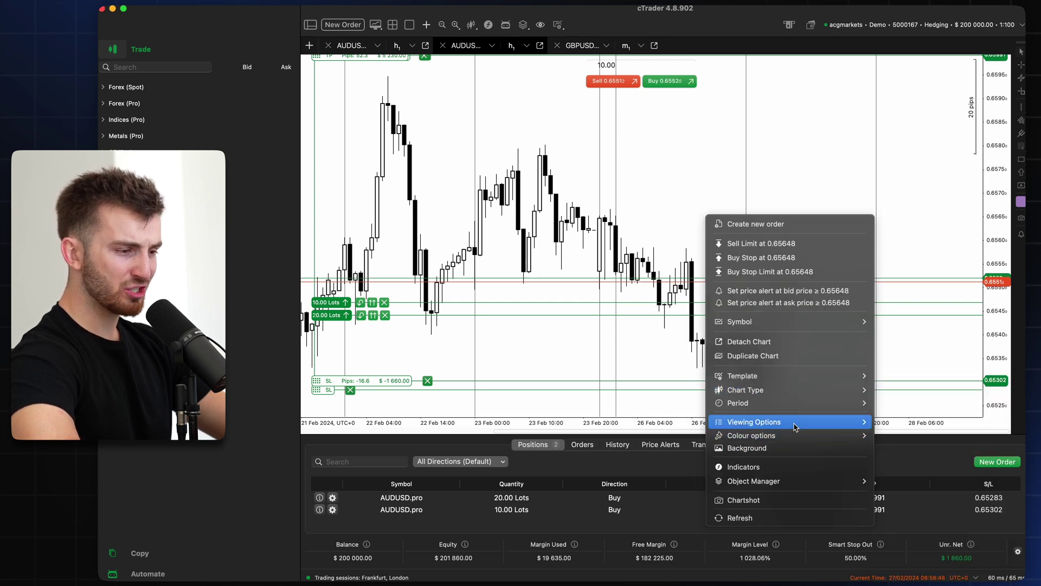
- Apply the dark Default template, hide tick volume, and paste the custom image URL as background
mouse_move(742, 374)
click(920, 453)
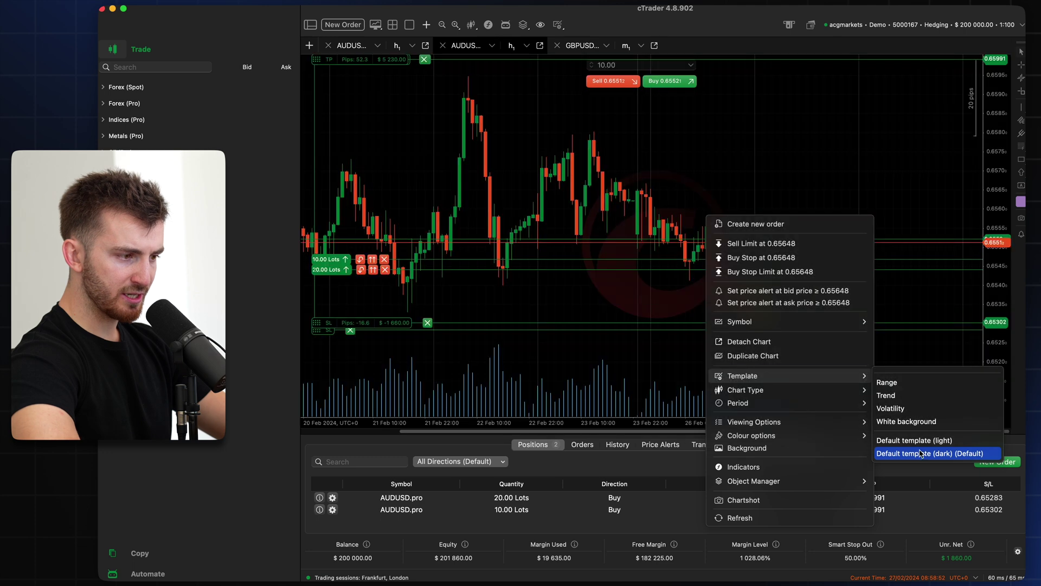
right_click(716, 152)
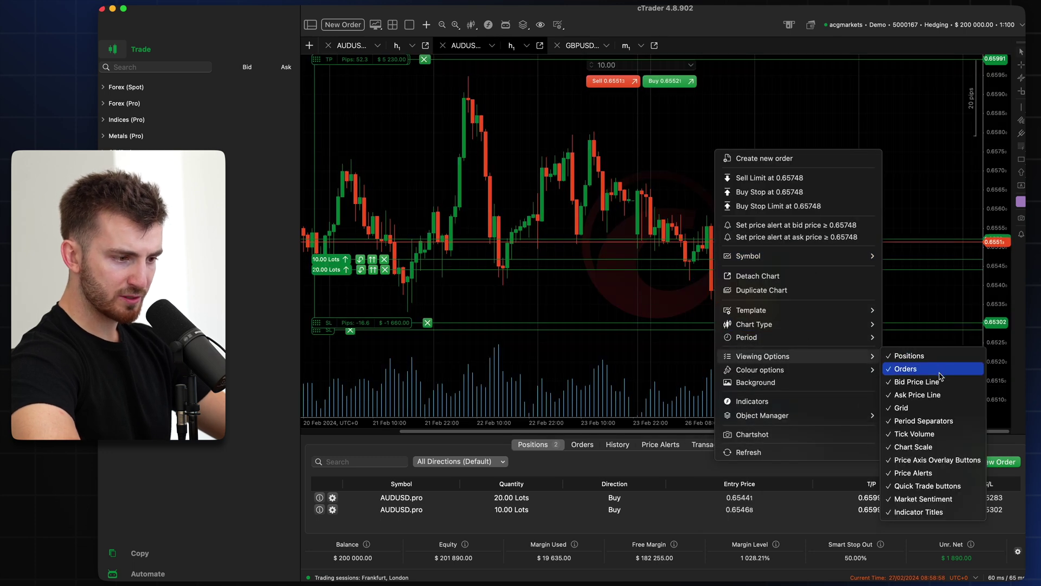
click(940, 407)
click(940, 433)
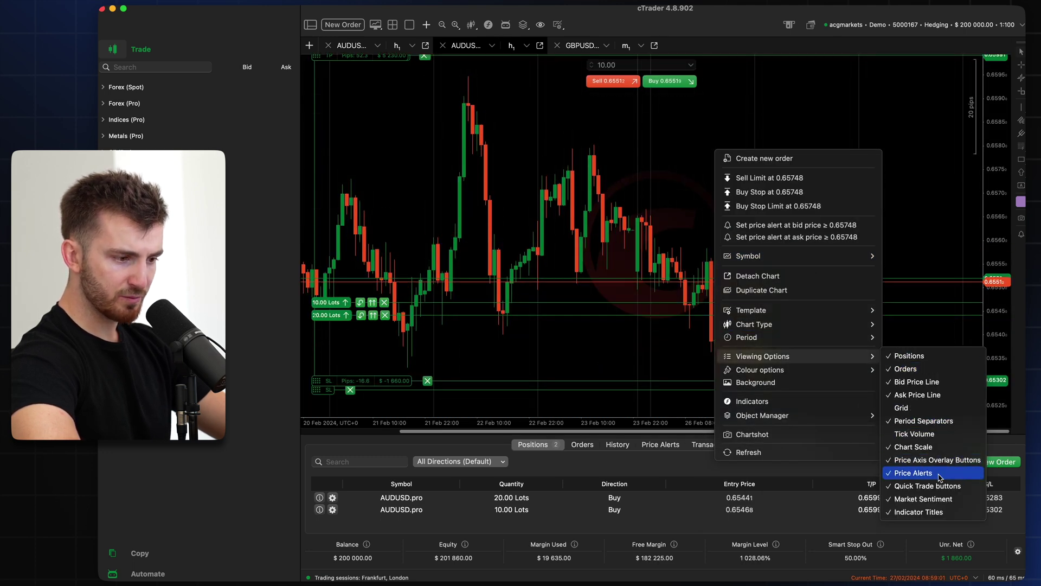
click(755, 382)
click(562, 261)
key(super+v)
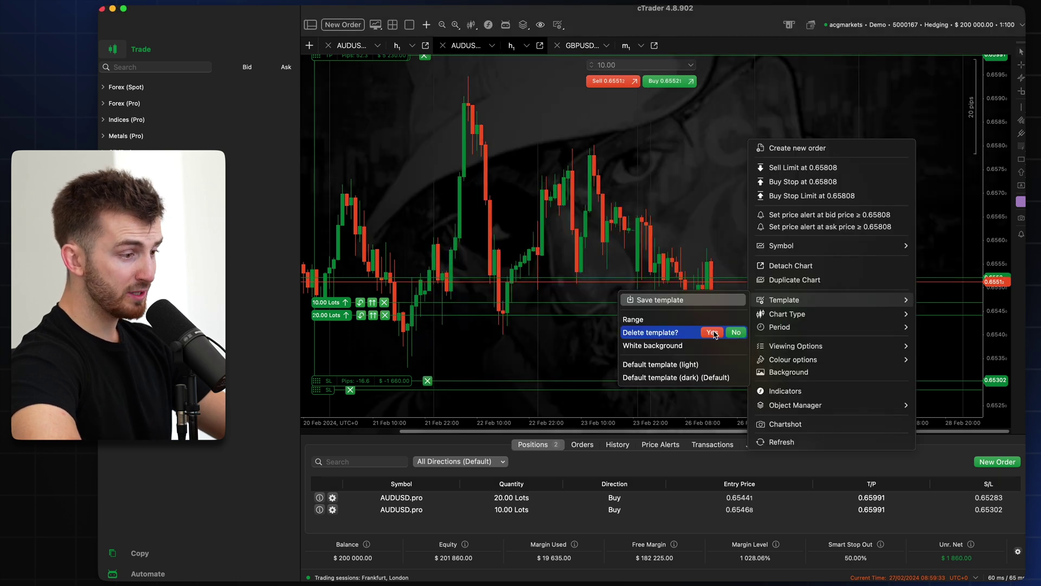
- Delete the Trend and Volatility templates and save the chart as 'Dark background'
click(714, 334)
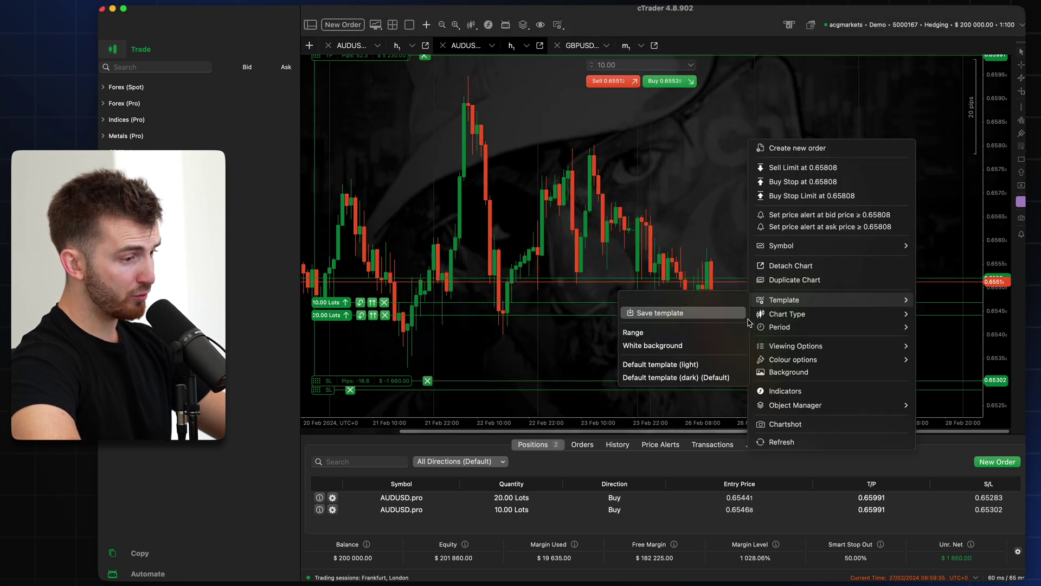
click(712, 332)
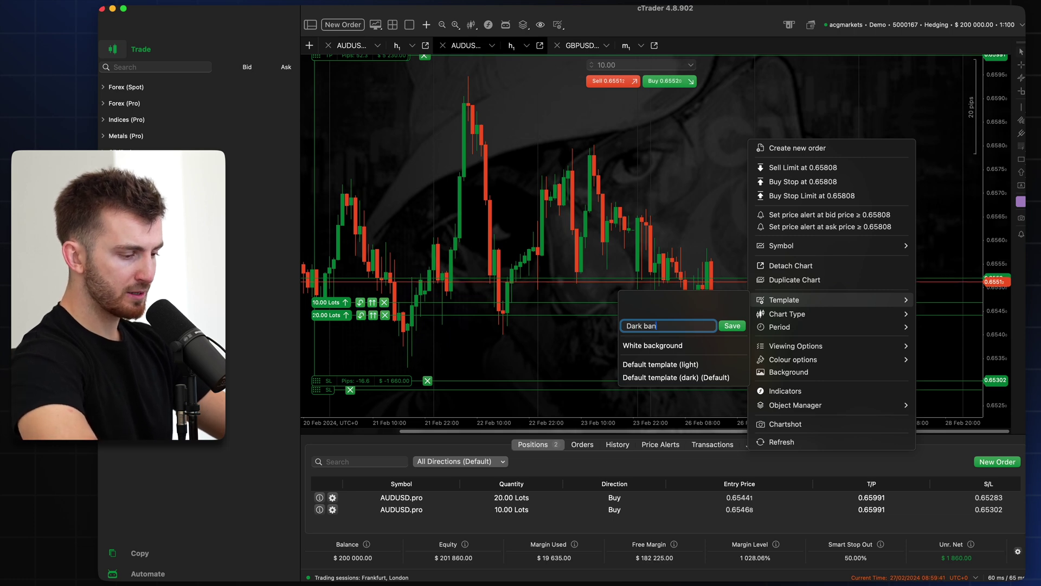
key(Return)
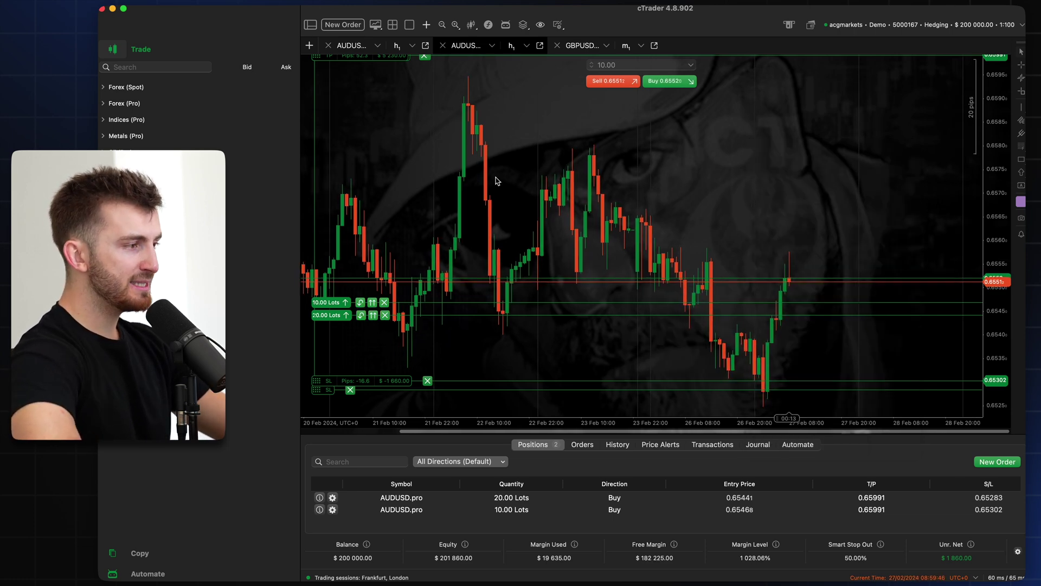
click(130, 3)
- Untick every email alert from Take Profit to Price Alerts, then show General settings
click(136, 23)
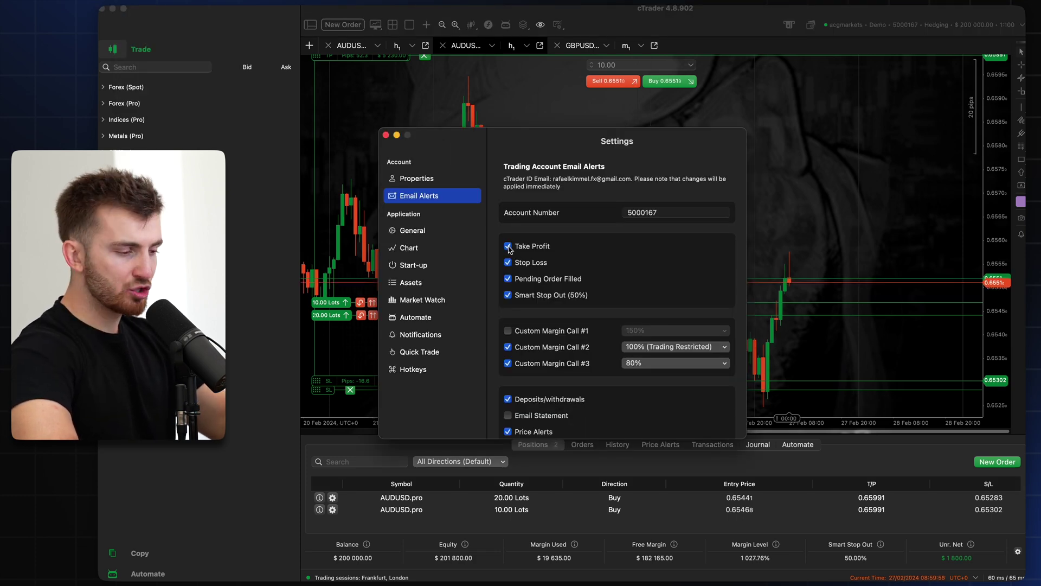
click(508, 247)
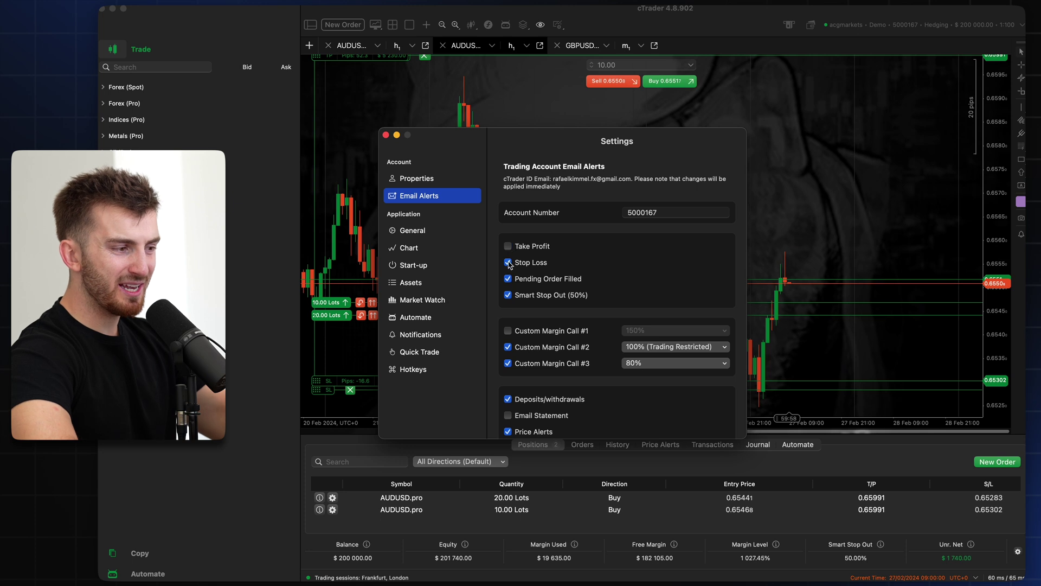
click(508, 279)
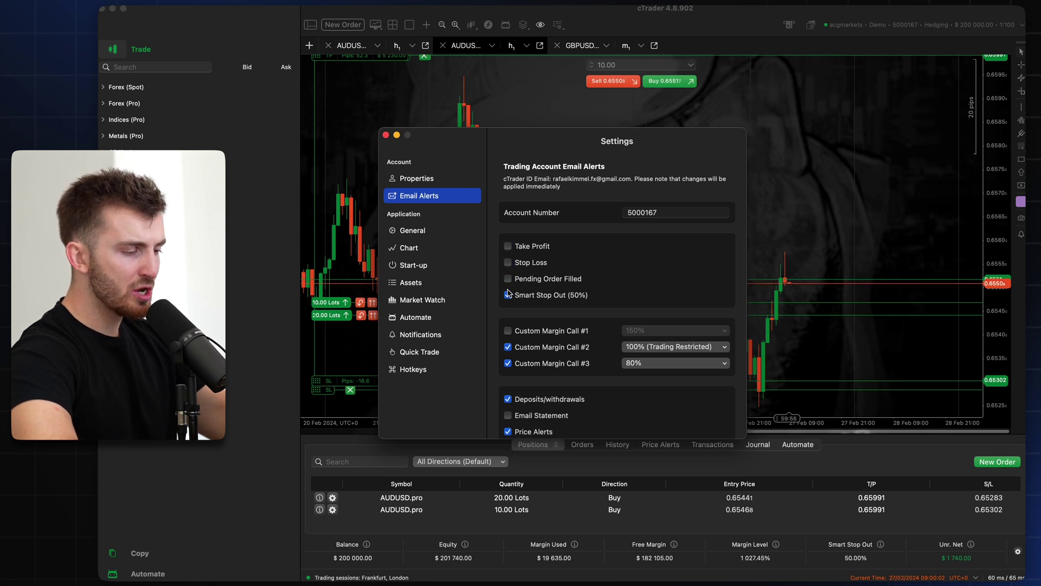
scroll(509, 316, down, 3)
click(531, 285)
click(531, 301)
click(531, 338)
click(531, 369)
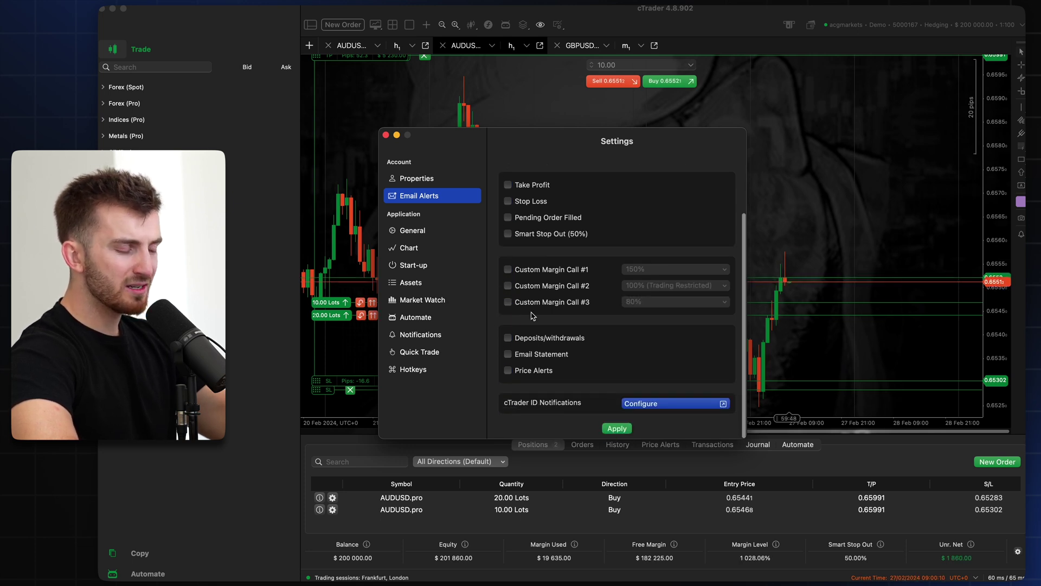
scroll(531, 315, up, 3)
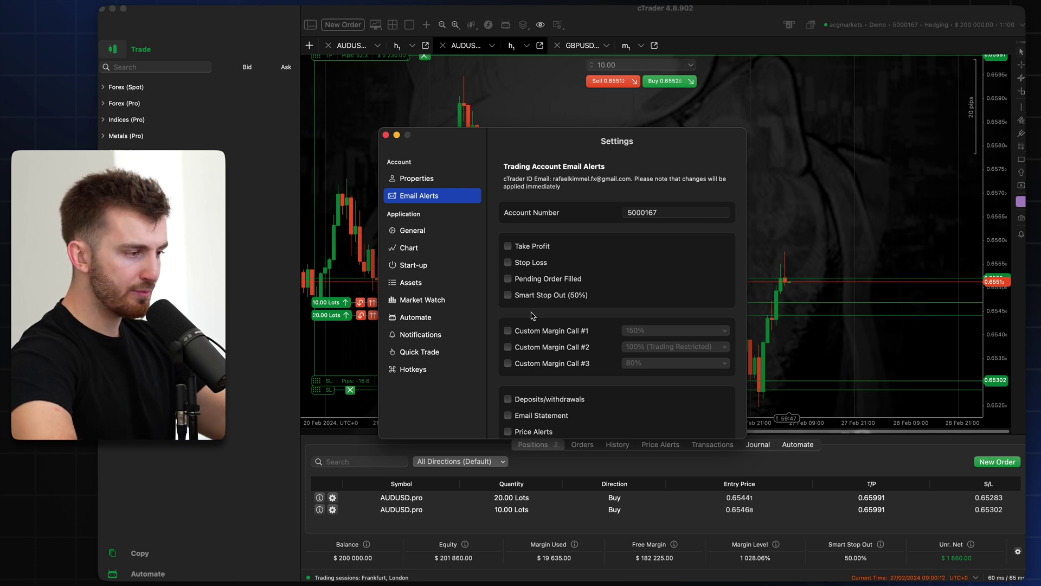
click(428, 231)
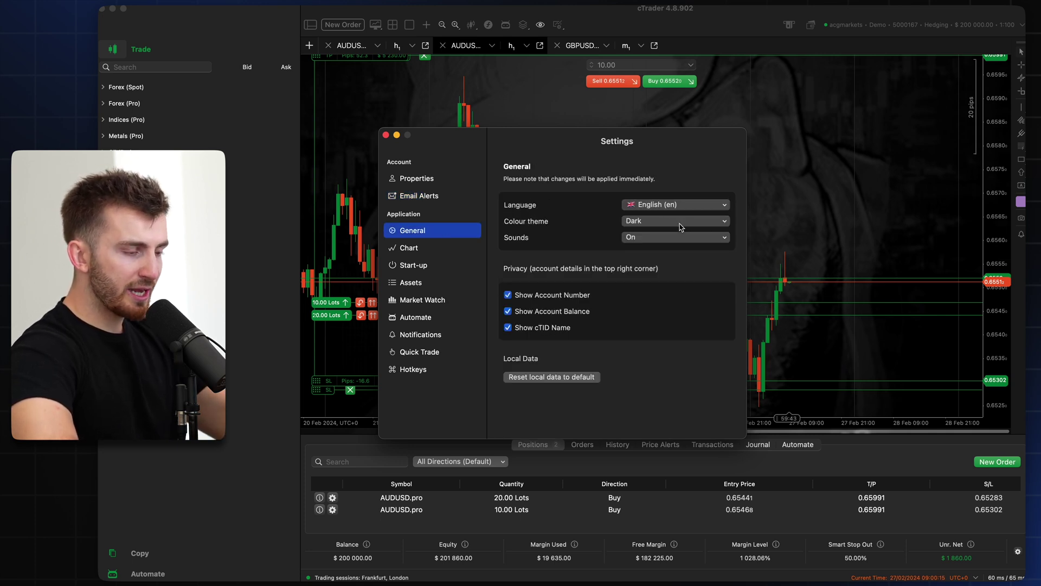
- Preview the Light colour theme, toggling between Light and Dark
click(679, 221)
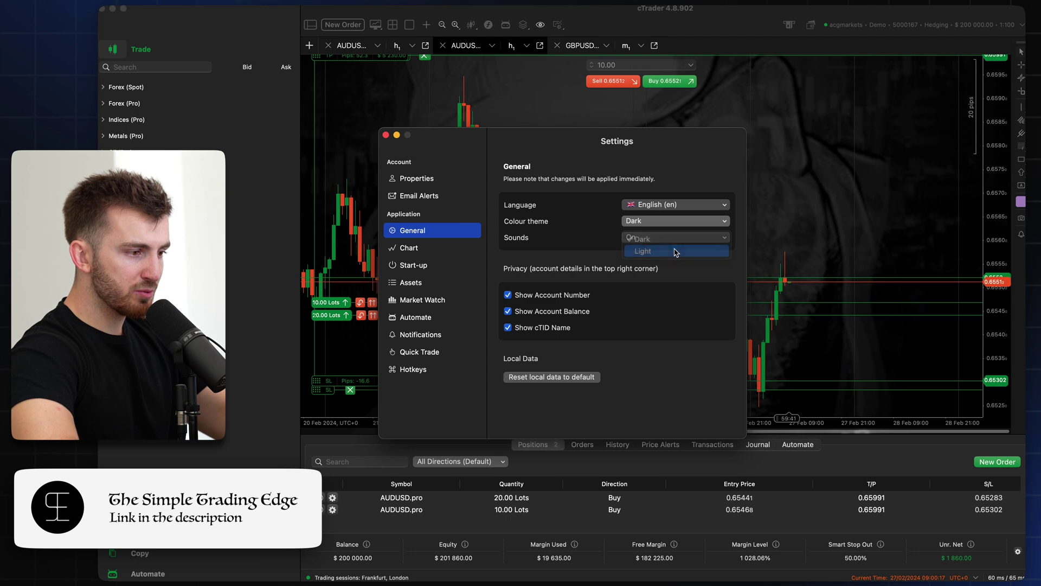
click(675, 251)
click(676, 223)
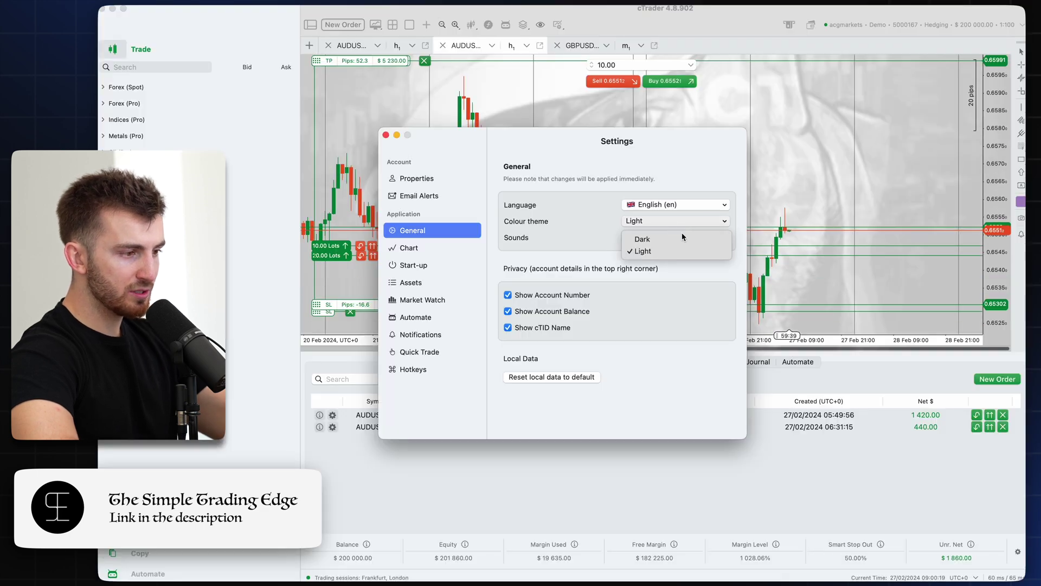
click(682, 233)
click(679, 221)
click(678, 248)
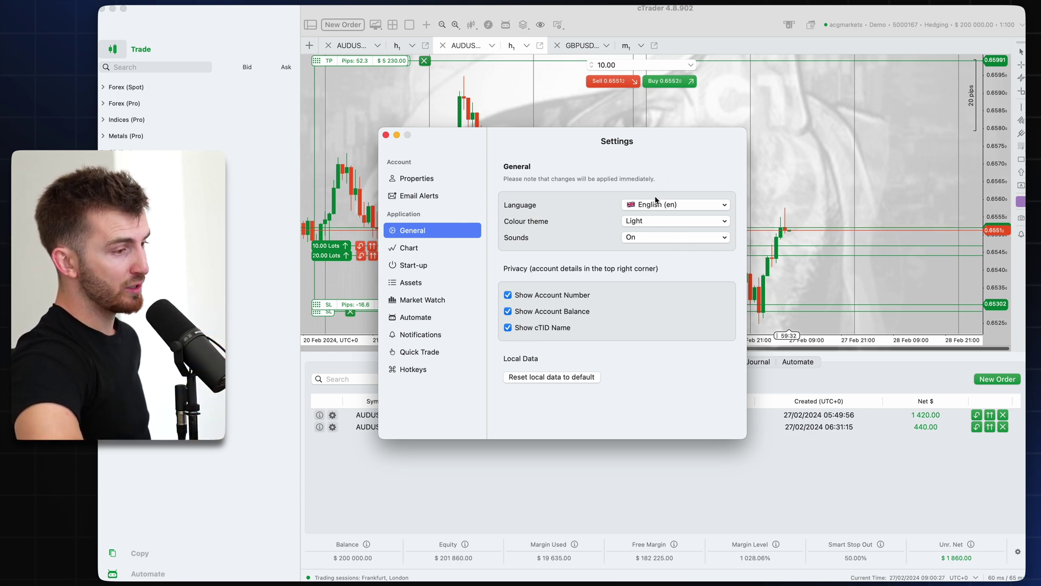
- Return the colour theme to Dark and glance at the Sounds on/off options
click(648, 221)
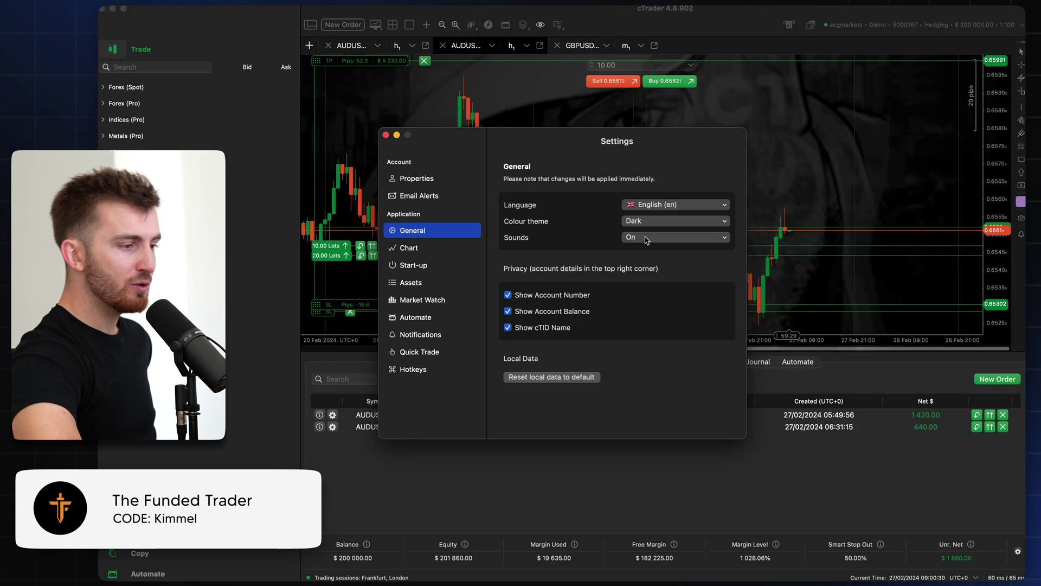
click(651, 238)
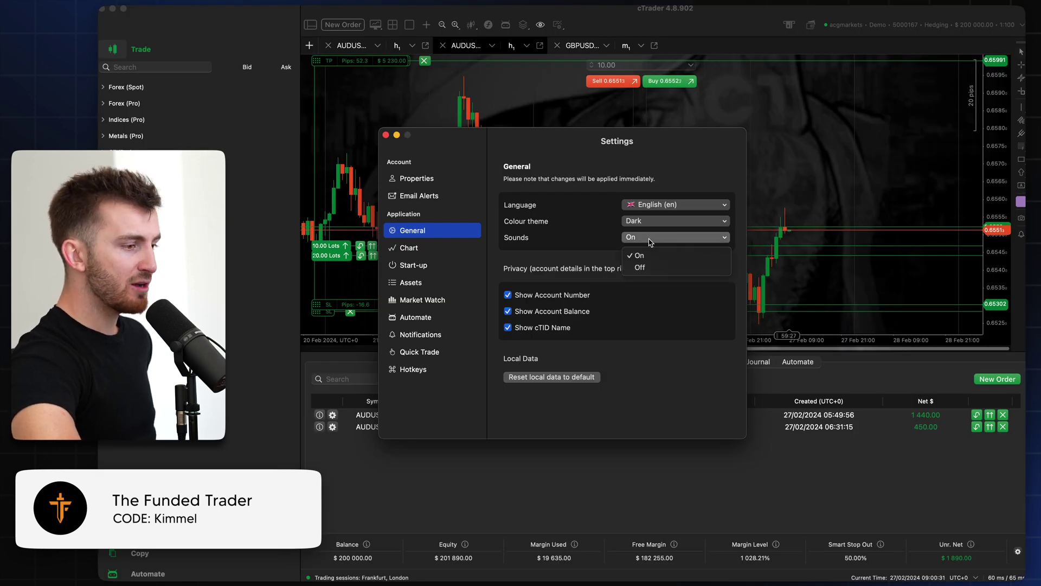
click(418, 248)
- Toggle 'Set units per Asset class' off and back on in the Assets settings
click(443, 269)
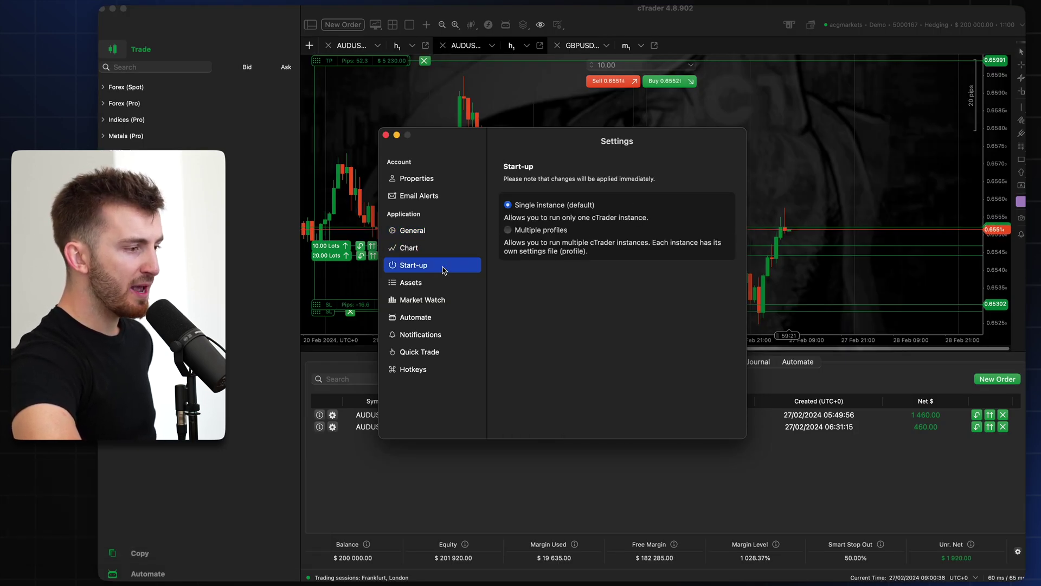
click(439, 284)
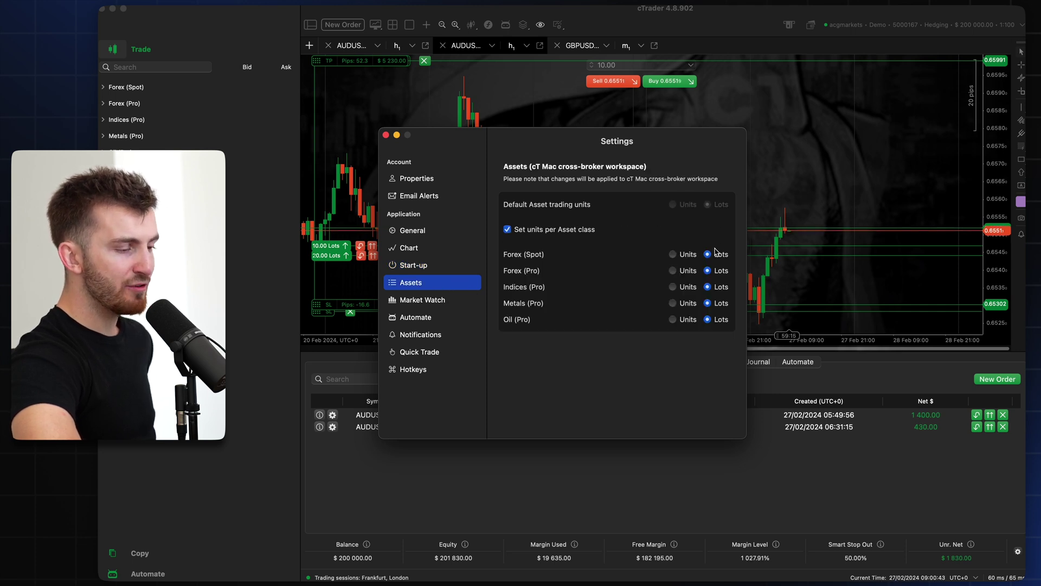
click(512, 230)
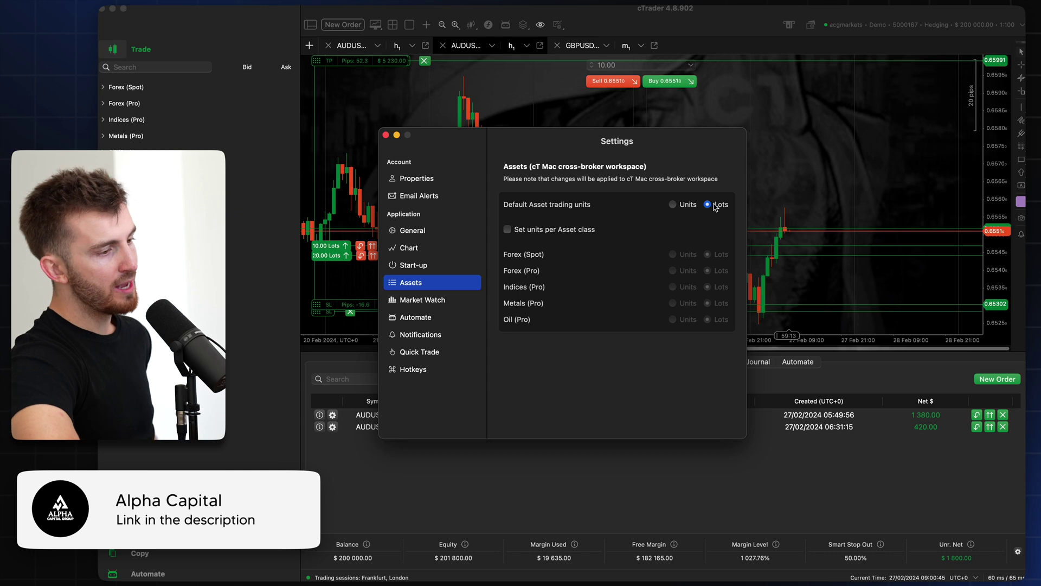
click(508, 230)
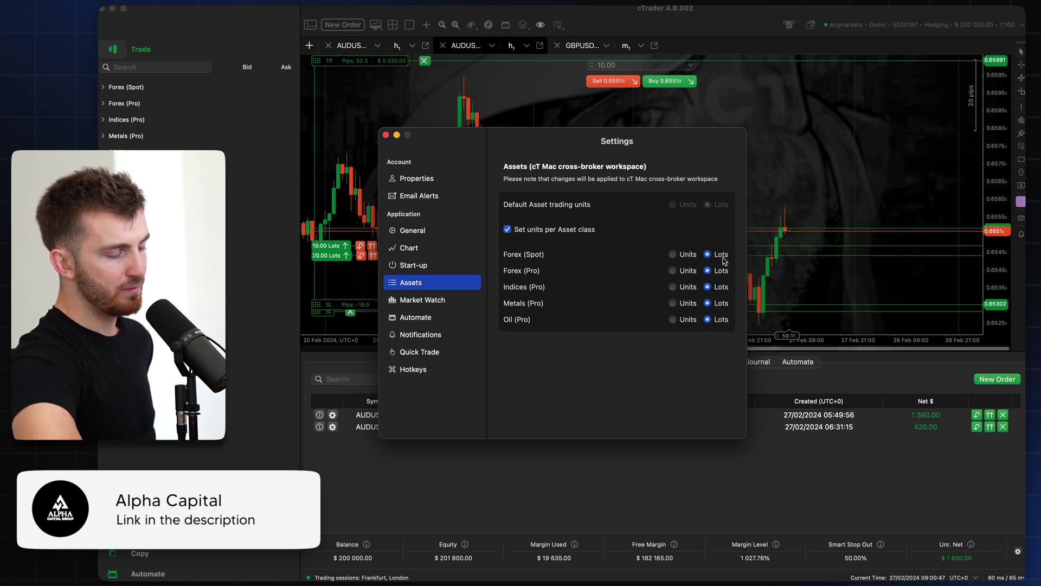
- Check Market Watch and Automate settings, then set cTrader Notifications to Off
click(462, 298)
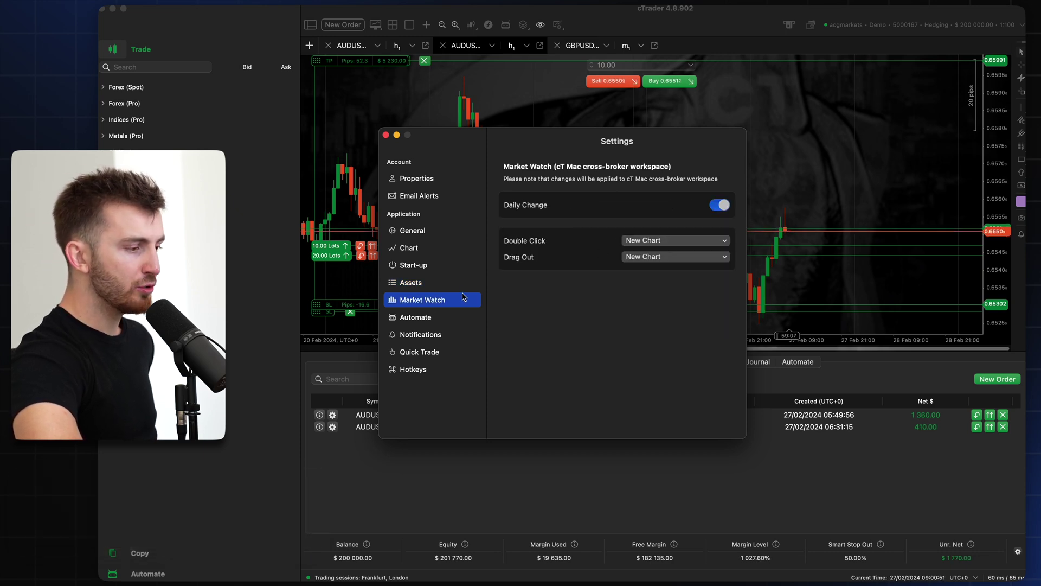
click(426, 320)
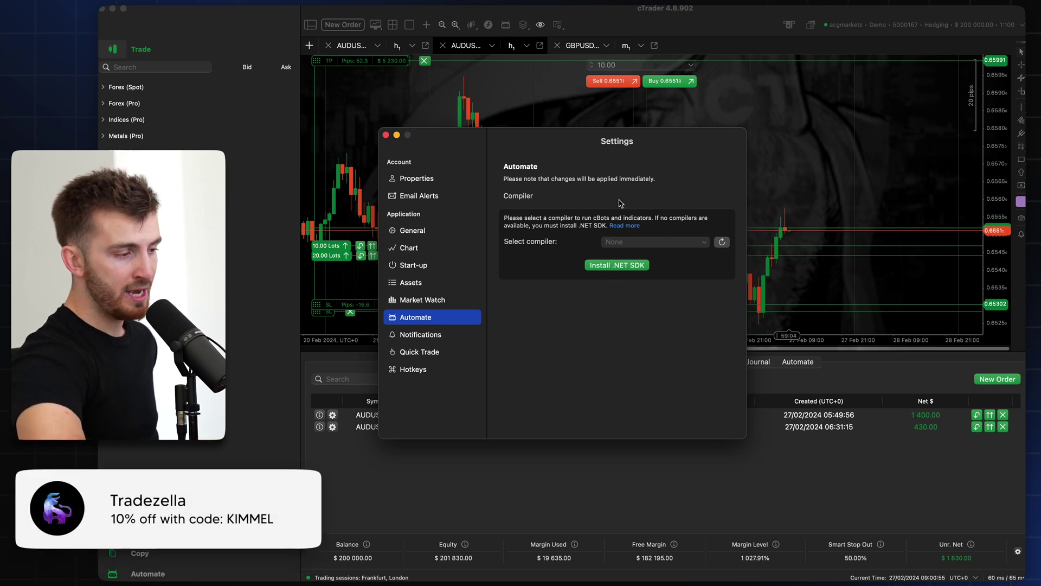
click(433, 340)
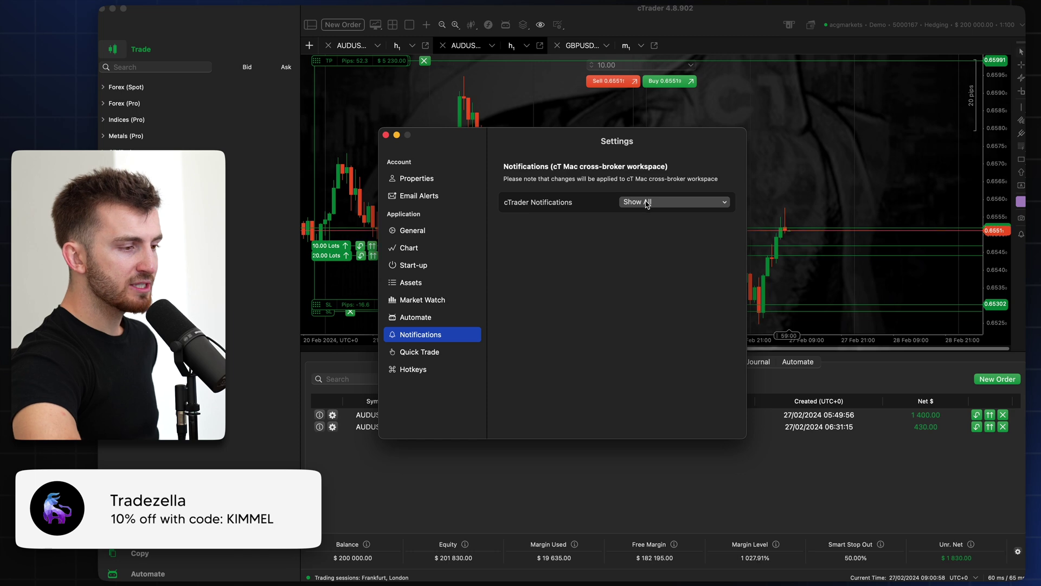
click(637, 244)
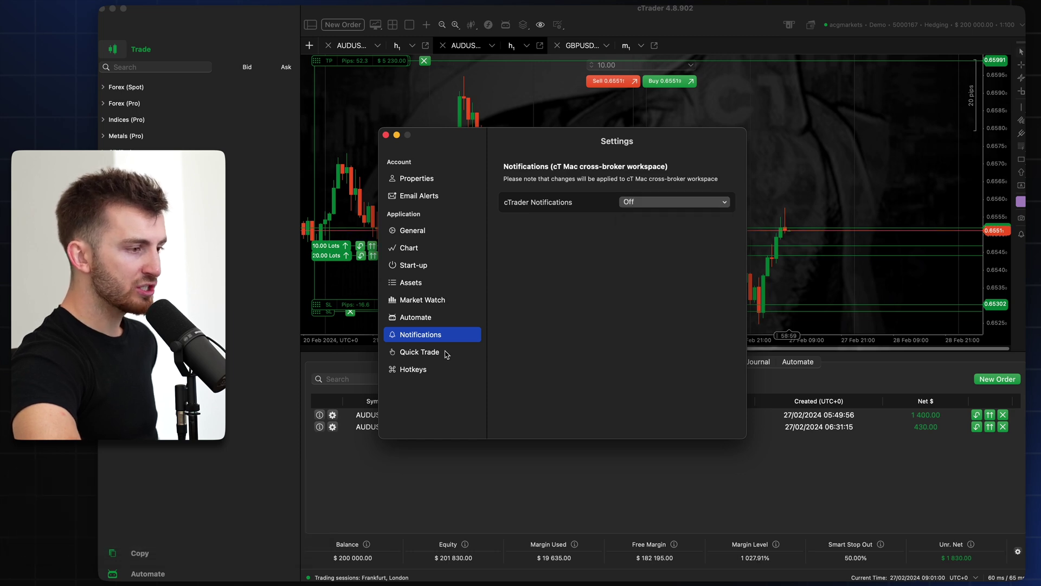
click(419, 351)
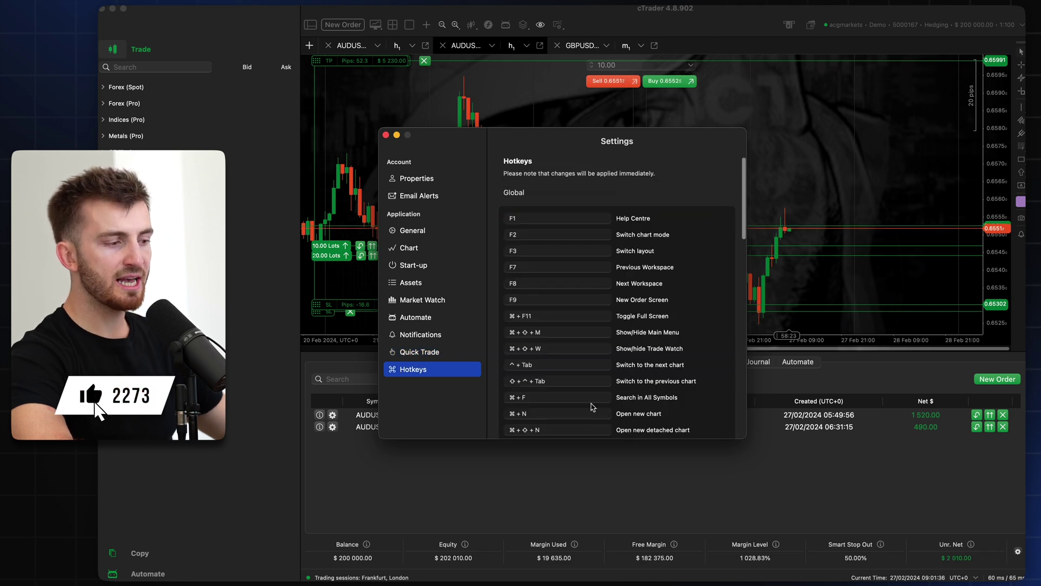
- Scroll through the Hotkeys list, return to General, and close the Settings window
scroll(592, 406, down, 10)
scroll(527, 358, down, 5)
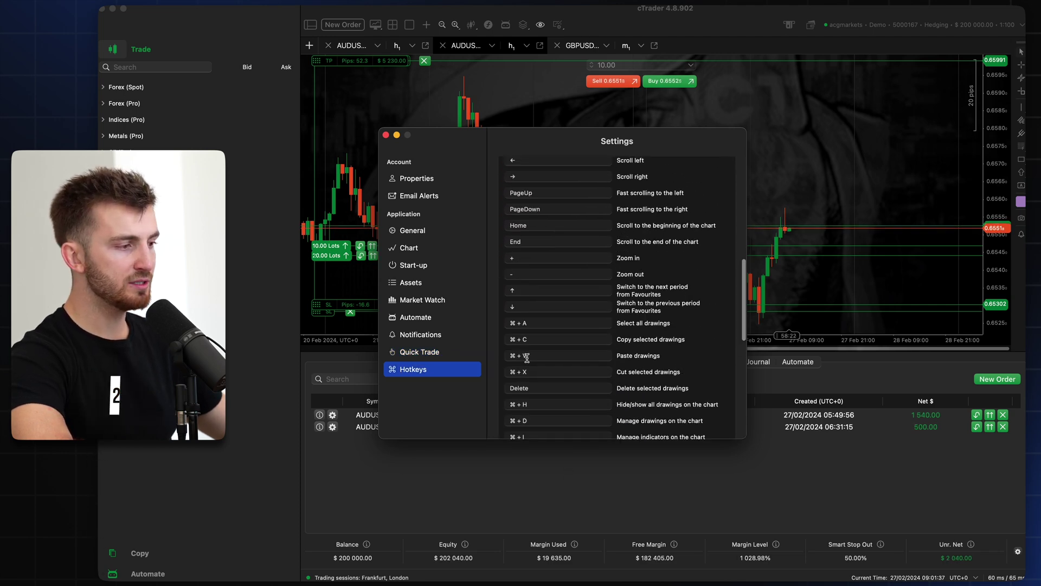
click(421, 232)
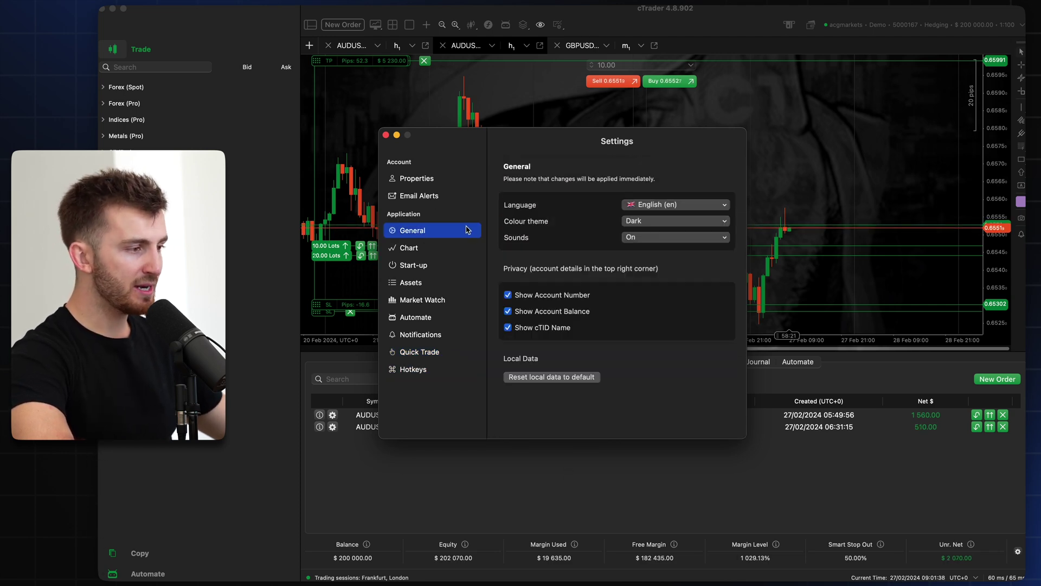
click(386, 135)
scroll(669, 243, up, 2)
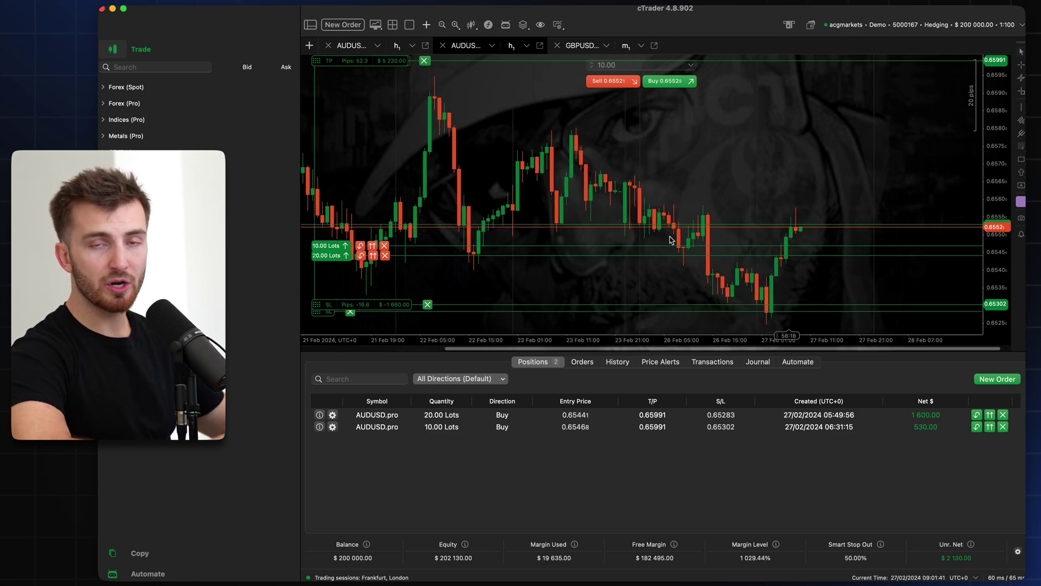